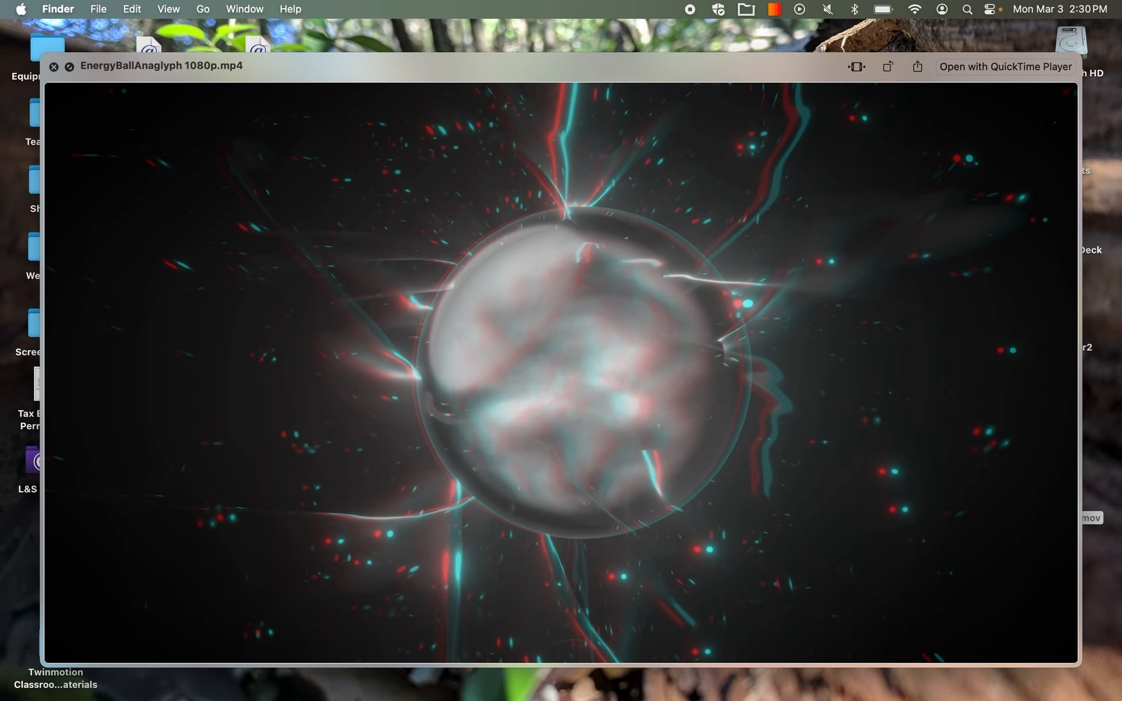
Preview the anaglyph videos in the 2.26 folder one after another, from EnergyBallAnaglyph to SwirlTunnelAnaglyph.
key("space")
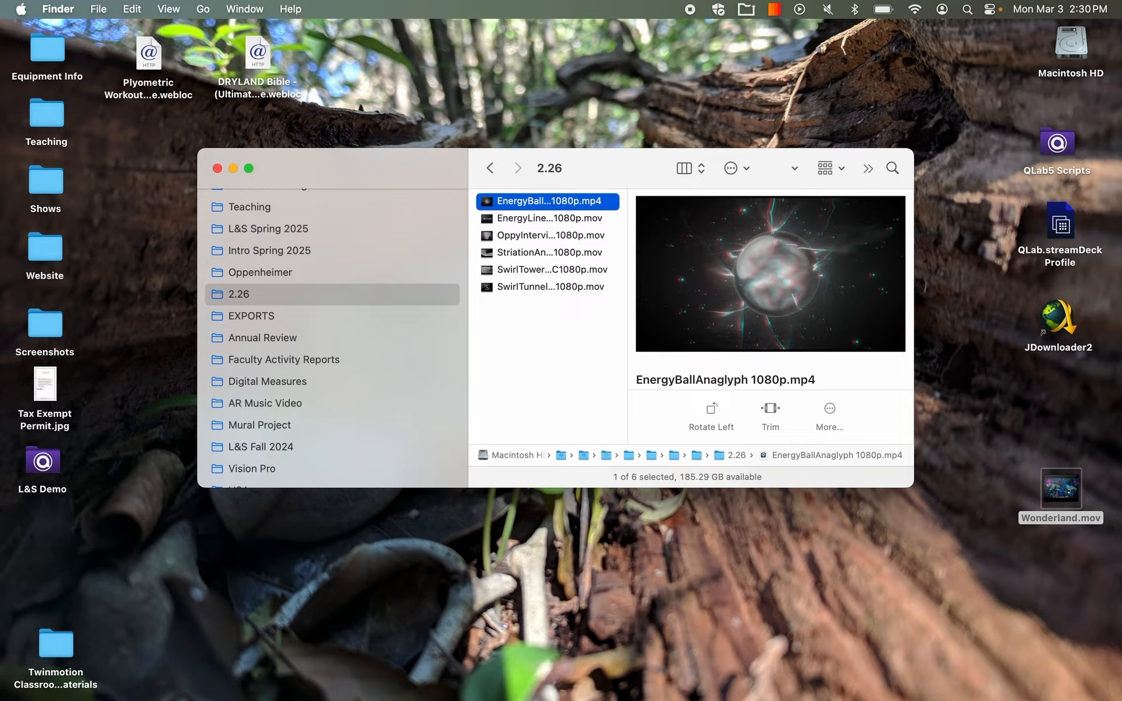
key("space")
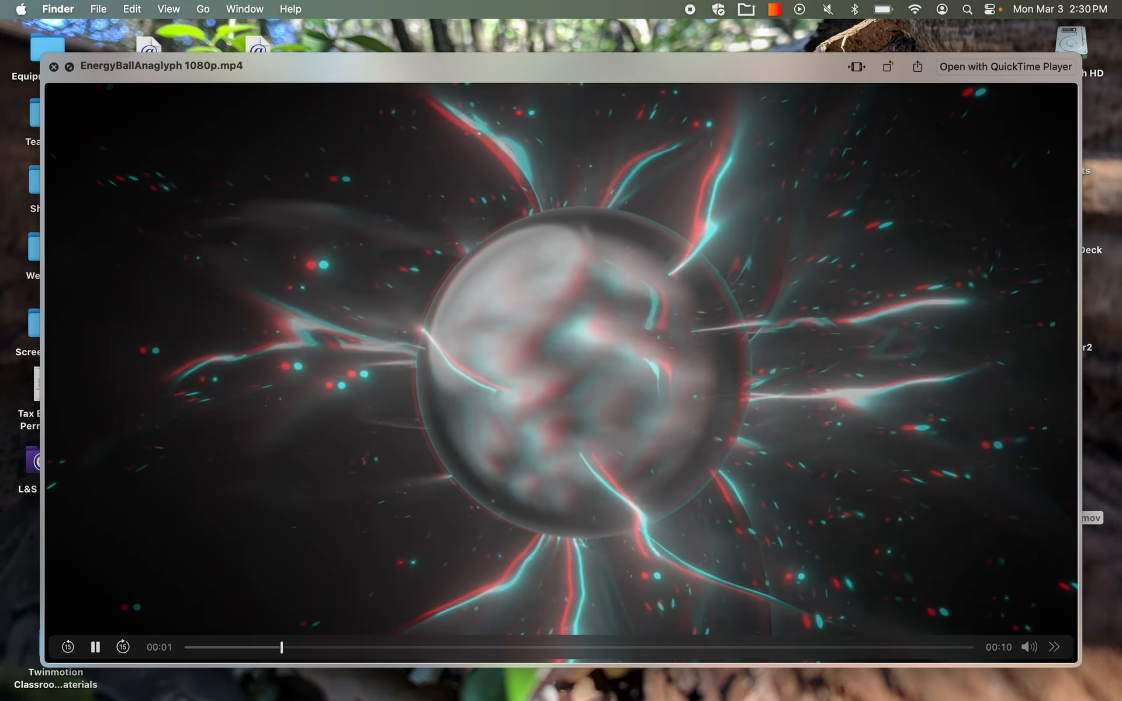
key("Down")
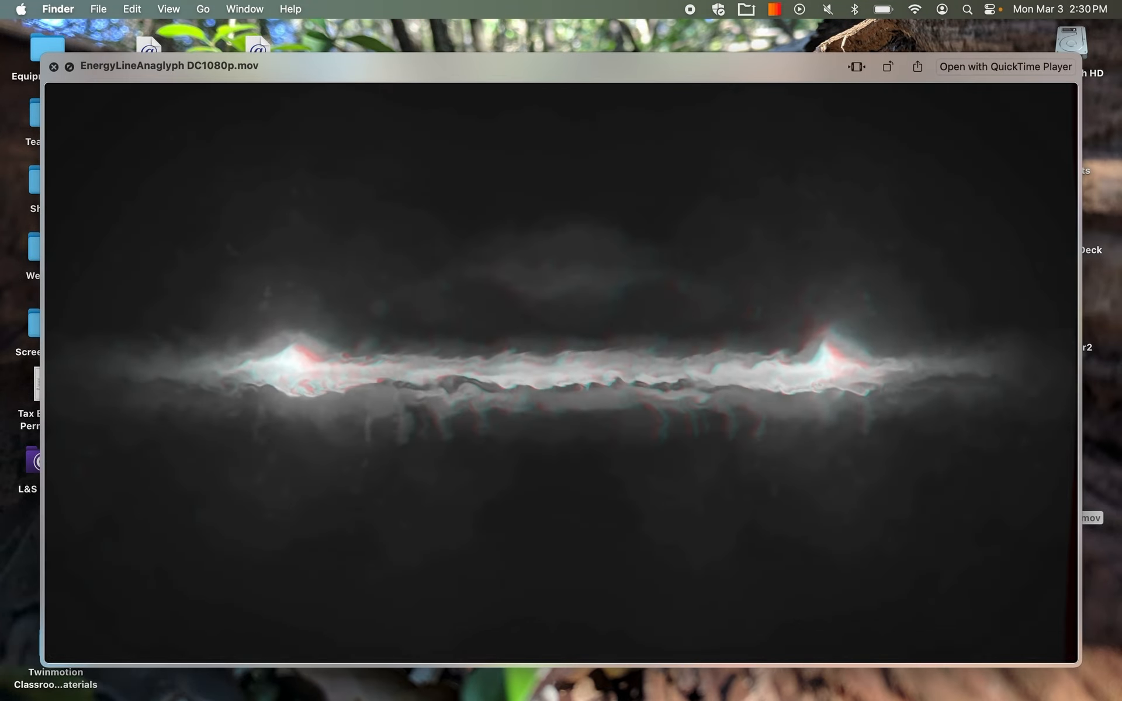
key("Down")
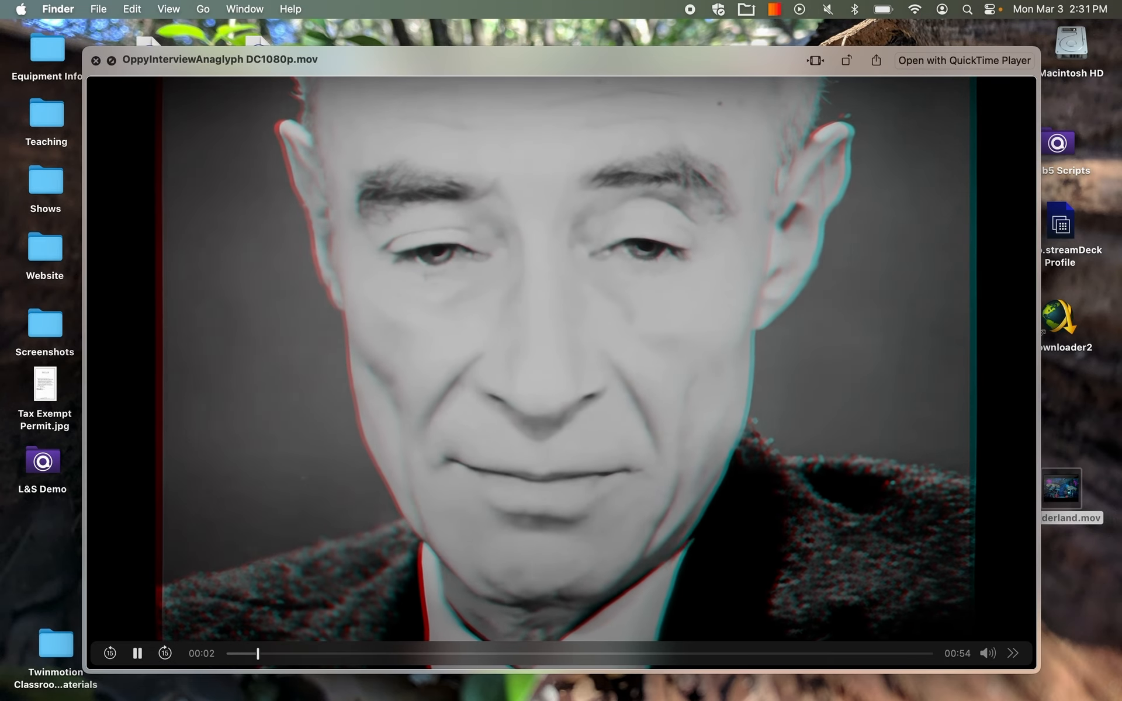
key("Down")
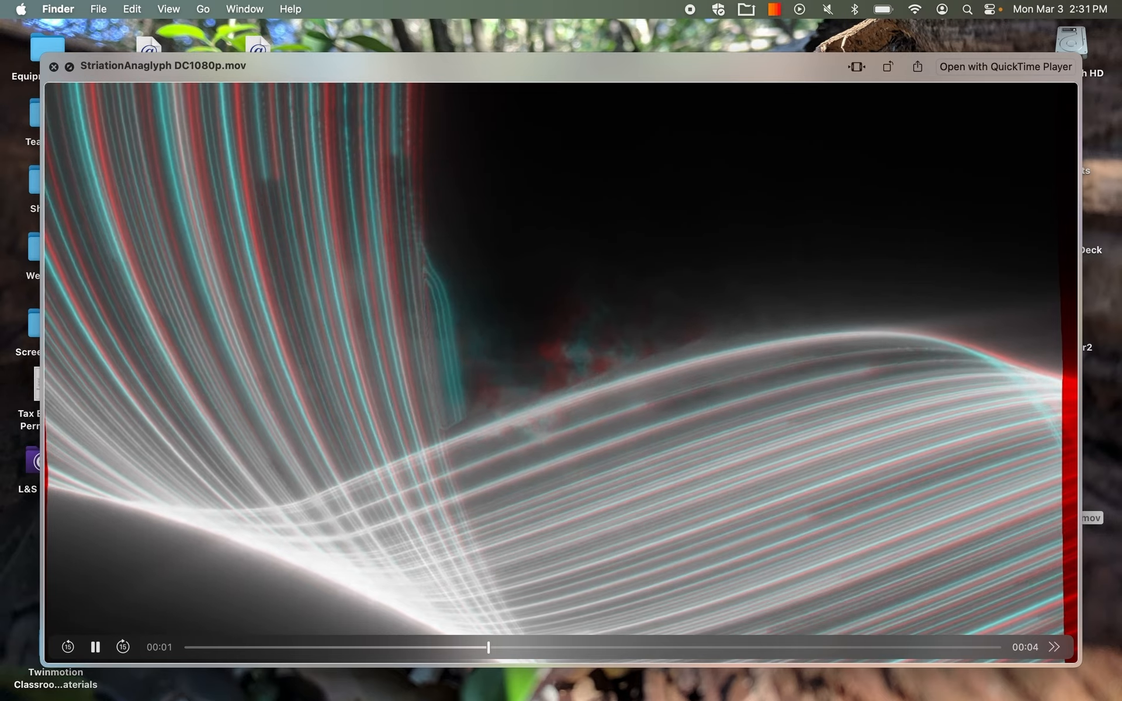
key("Down")
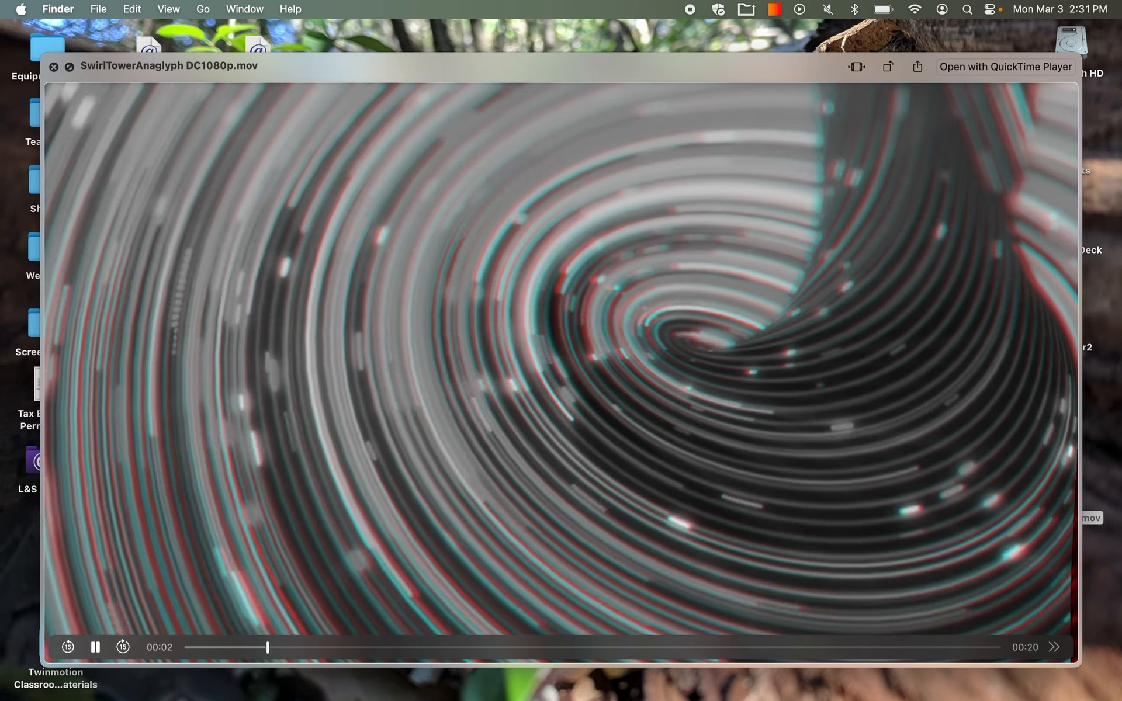
key("Down")
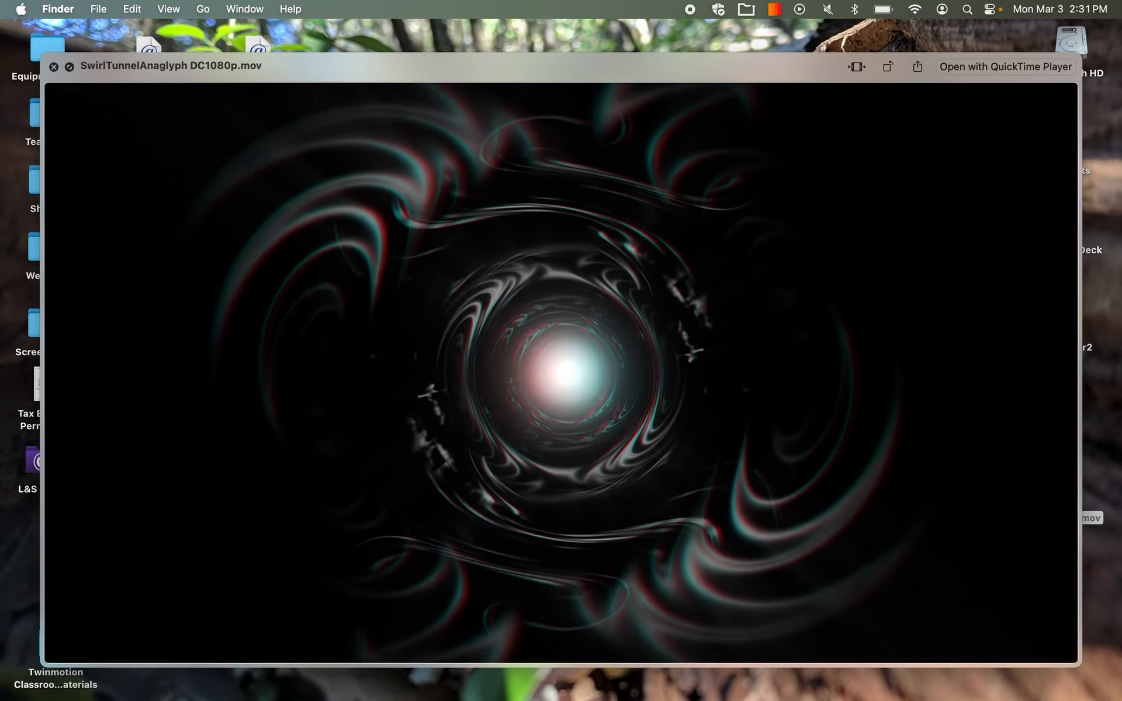
key("space")
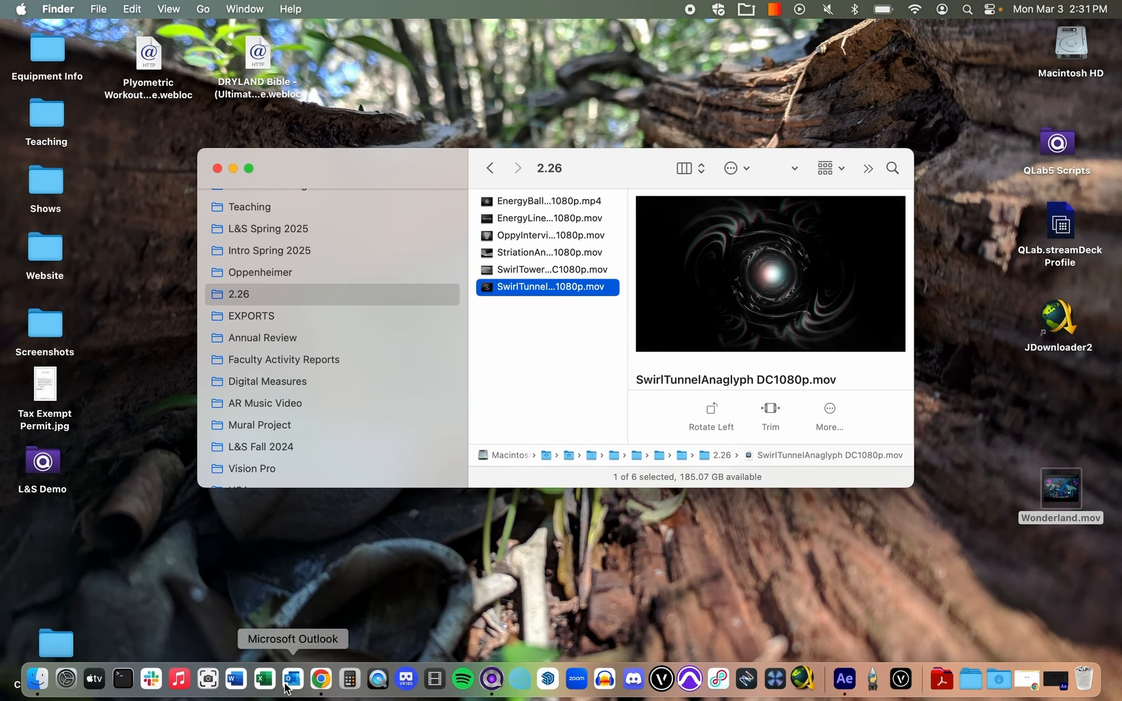
In Chrome, search Google for "video depth anywhere" and open the Hugging Face demo of the Video Depth Anything project.
left_click(329, 680)
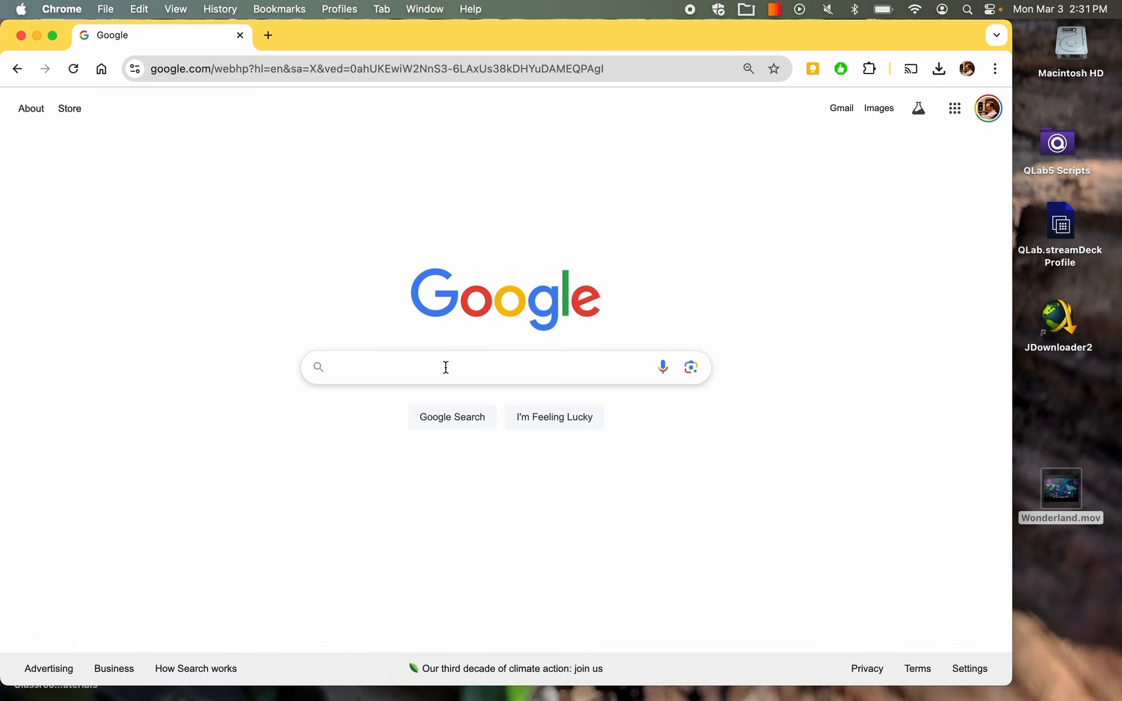
left_click(446, 367)
type("viud")
key("BackSpace")
key("BackSpace")
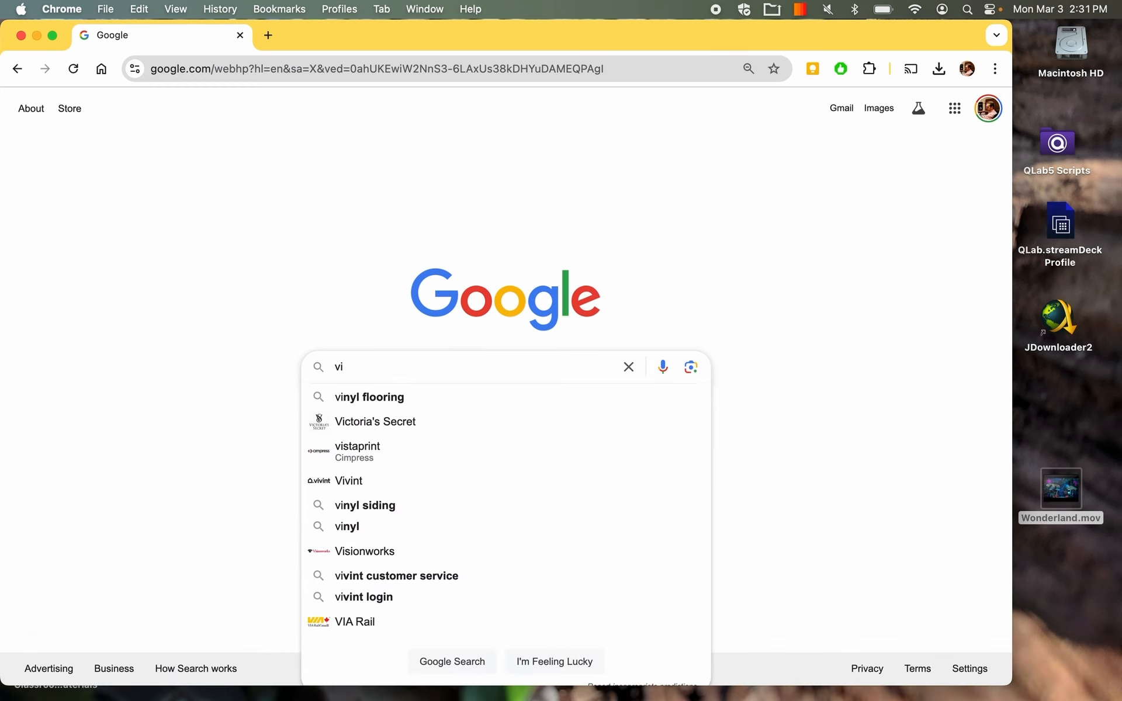
type("deo d")
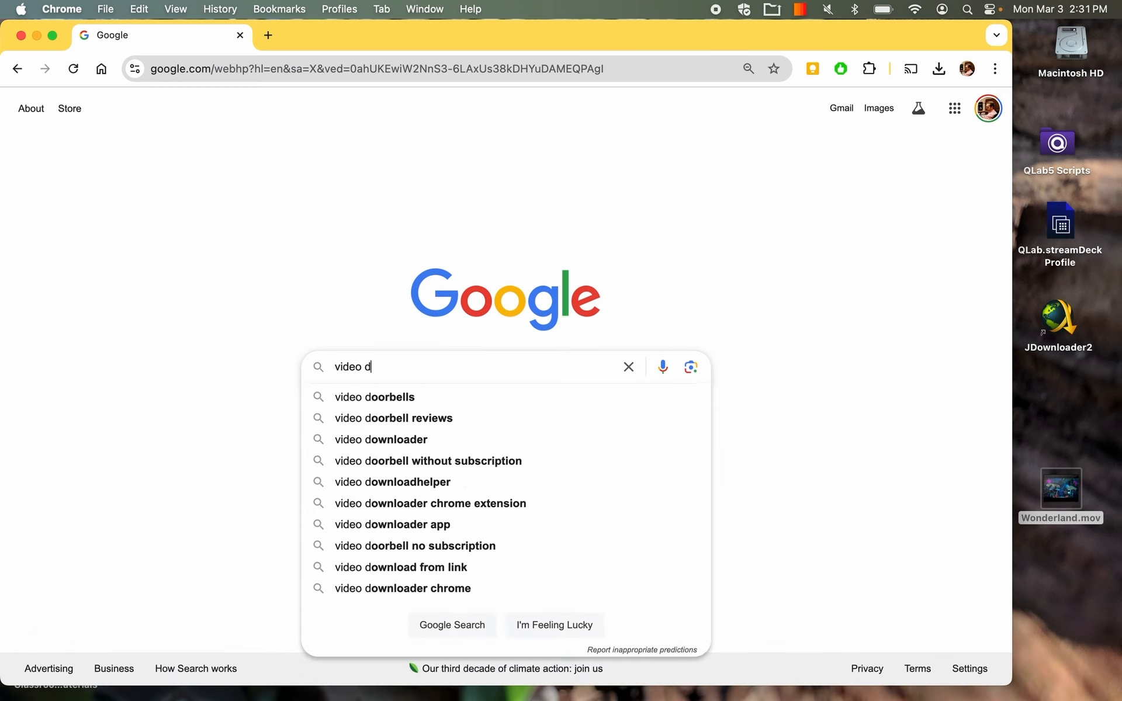
type("epth anyq")
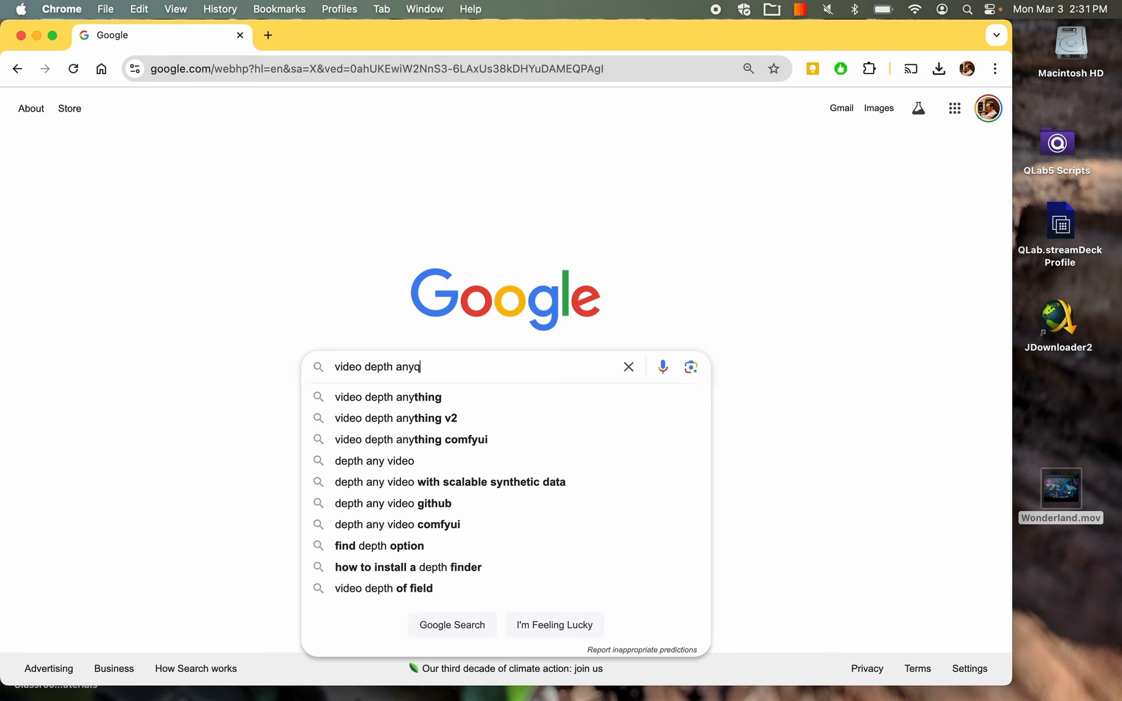
key("BackSpace")
type("where")
key("Return")
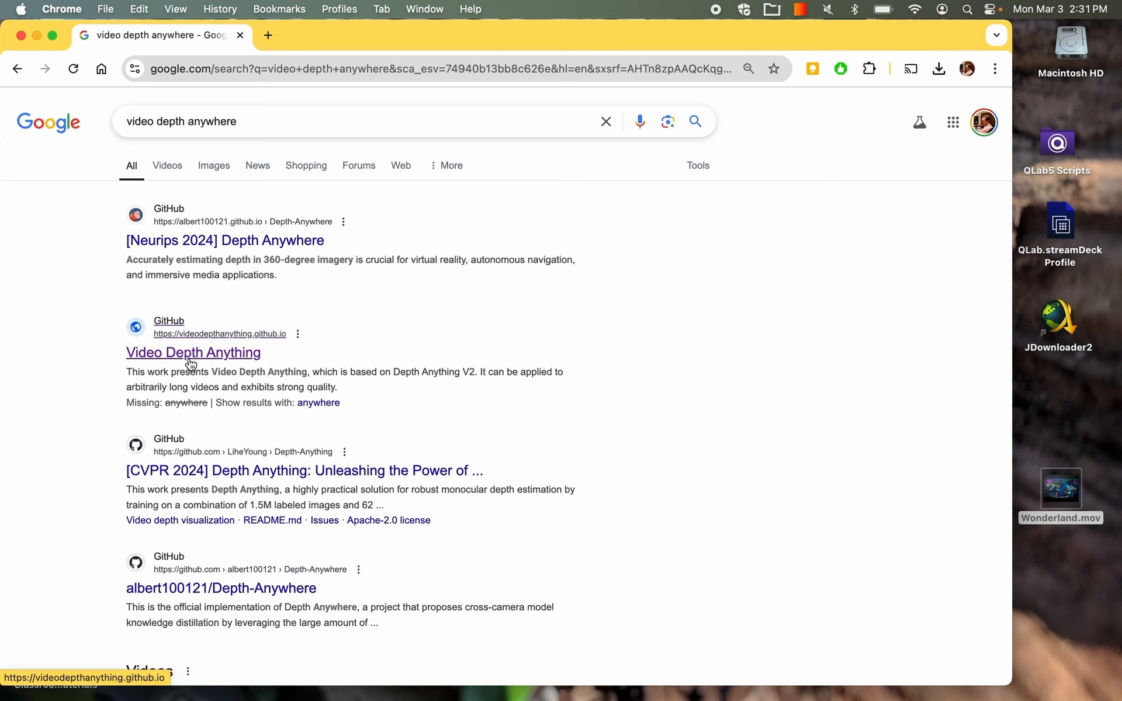
left_click(191, 356)
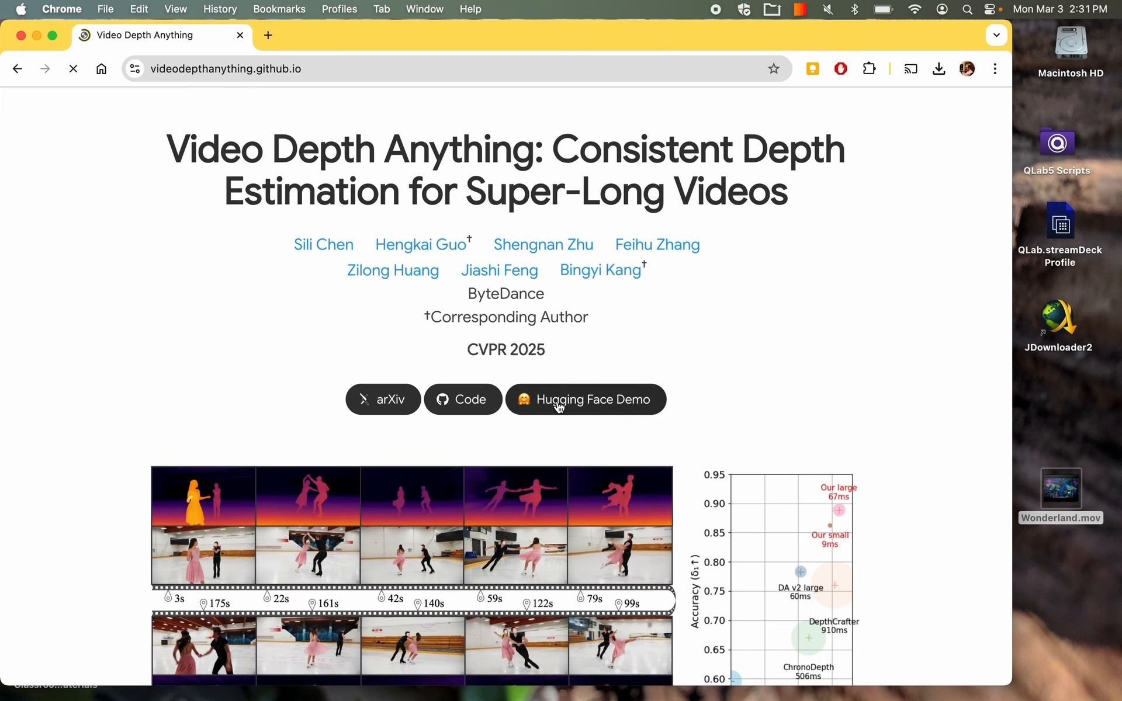
left_click(557, 403)
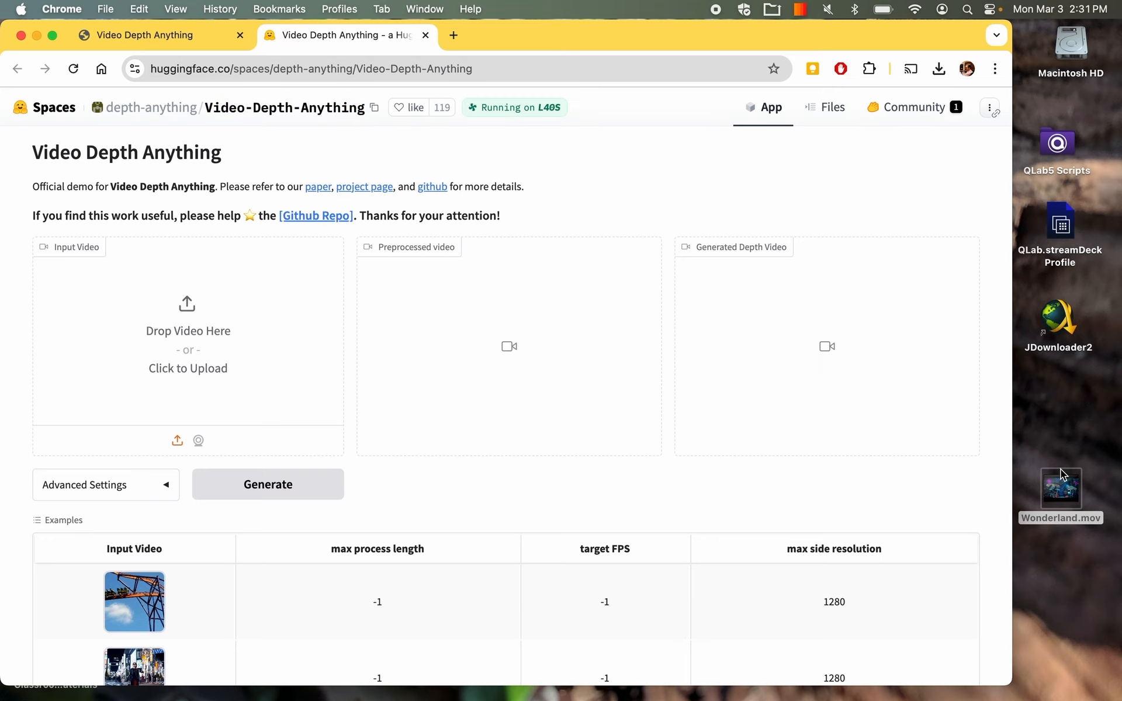
Preview the Wonderland.mov video from the desktop.
mouse_move(1078, 504)
left_mouse_down()
mouse_move(645, 390)
mouse_move(1091, 506)
mouse_move(1062, 506)
left_mouse_up()
key("space")
left_click(1046, 493)
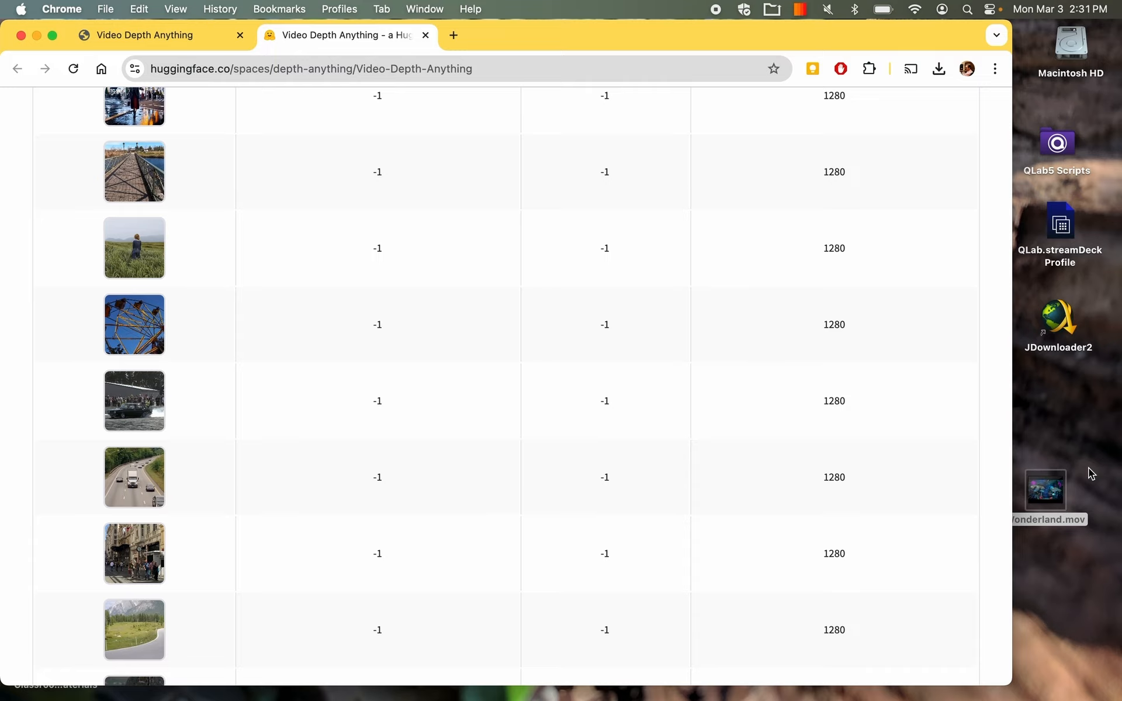
key("space")
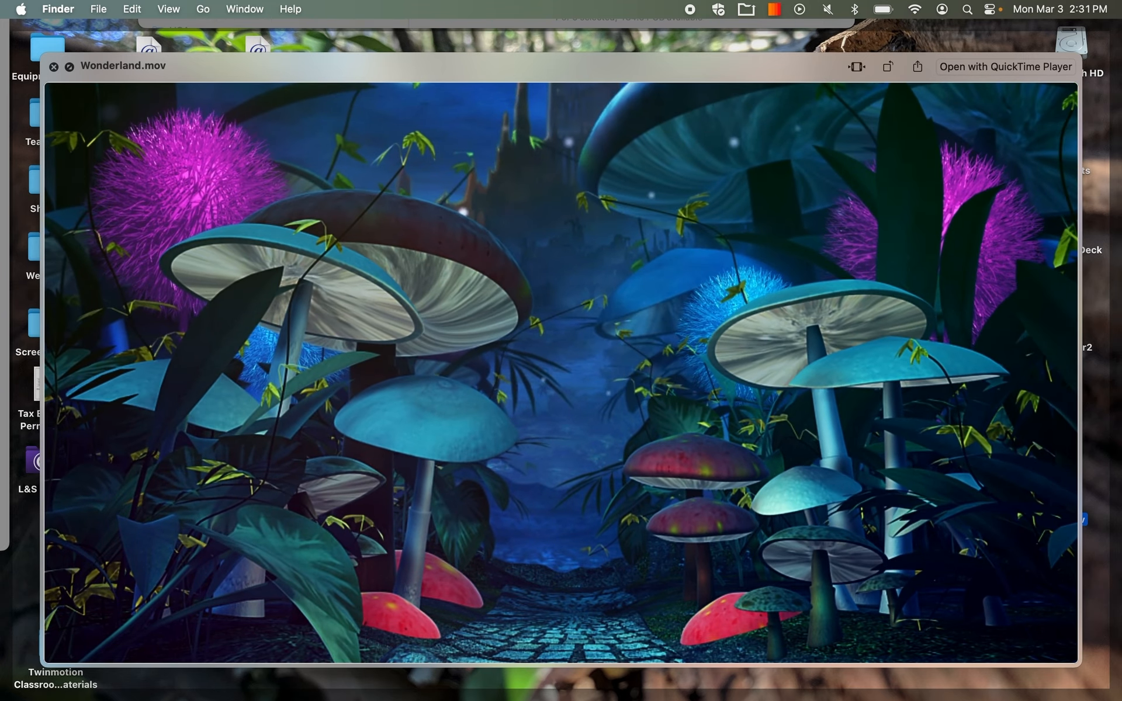
key("space")
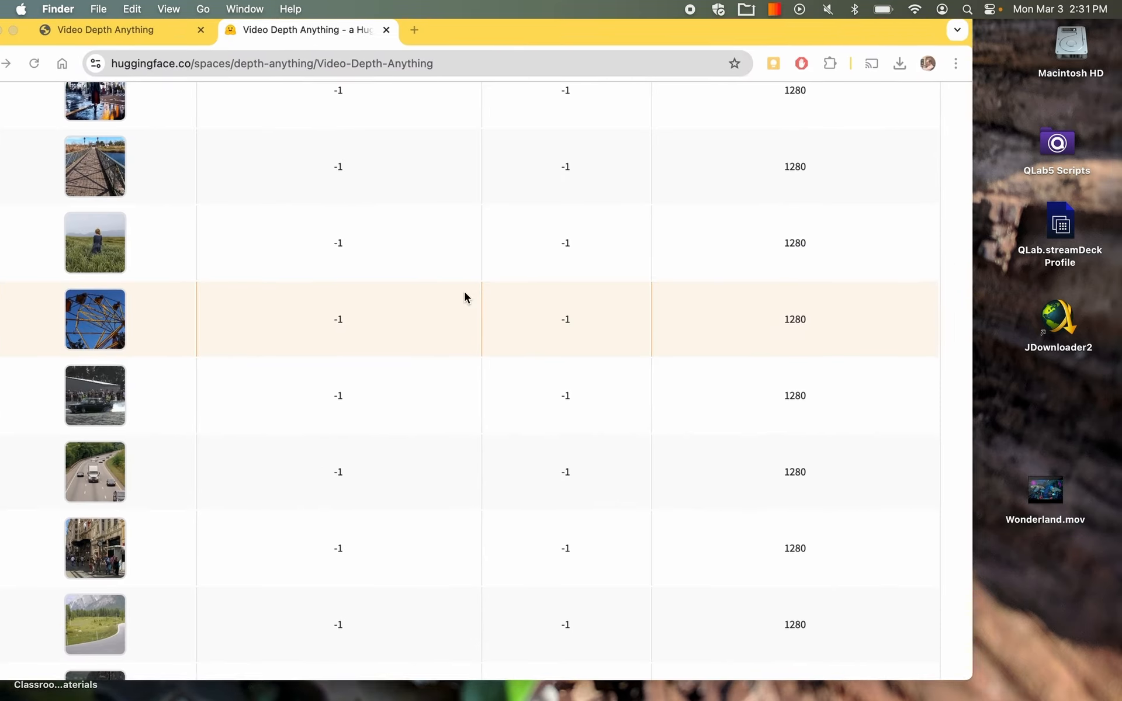
Load Wonderland.mov from the desktop as the demo's input video and generate its depth video.
scroll(877, 450, "up", 10)
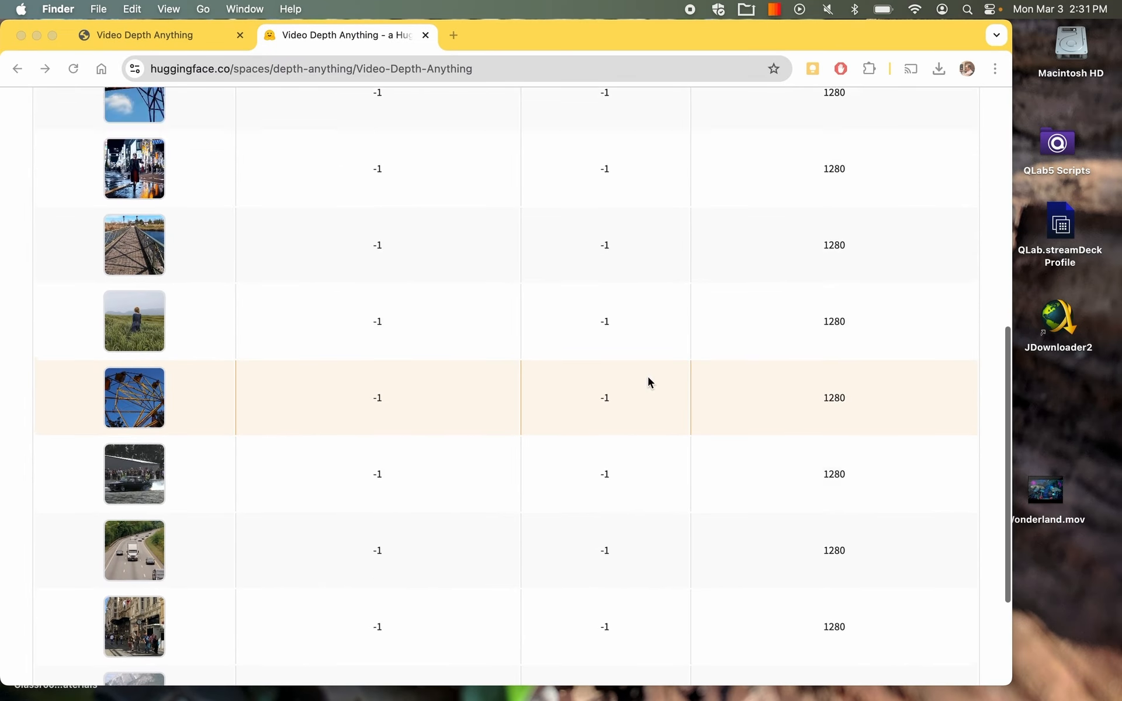
left_click_drag(1043, 504, 201, 337)
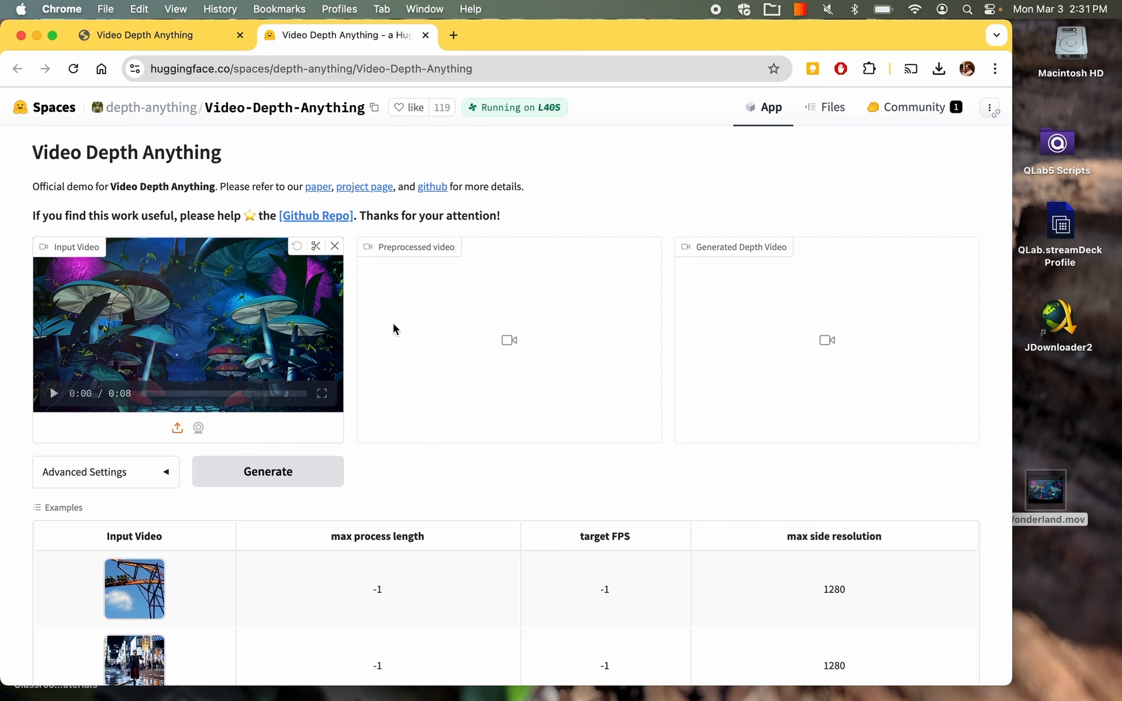
left_click(275, 472)
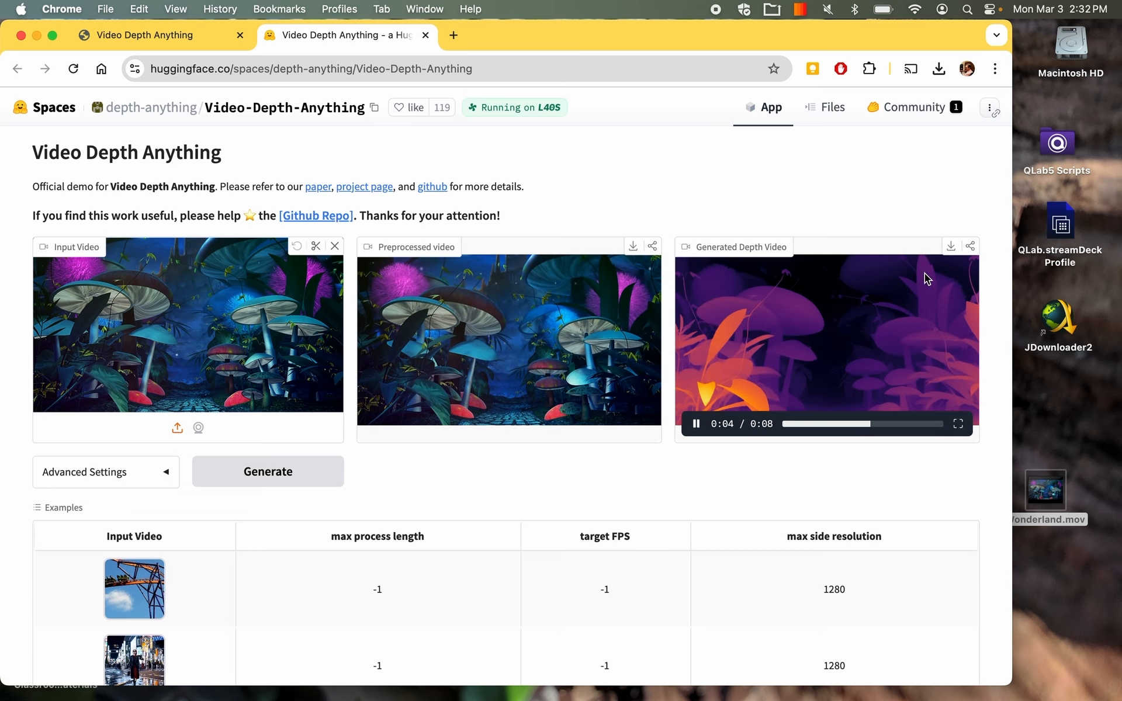
Download the generated depth video to the Desktop under the name Wonderland_depth.mp4.
left_click(951, 248)
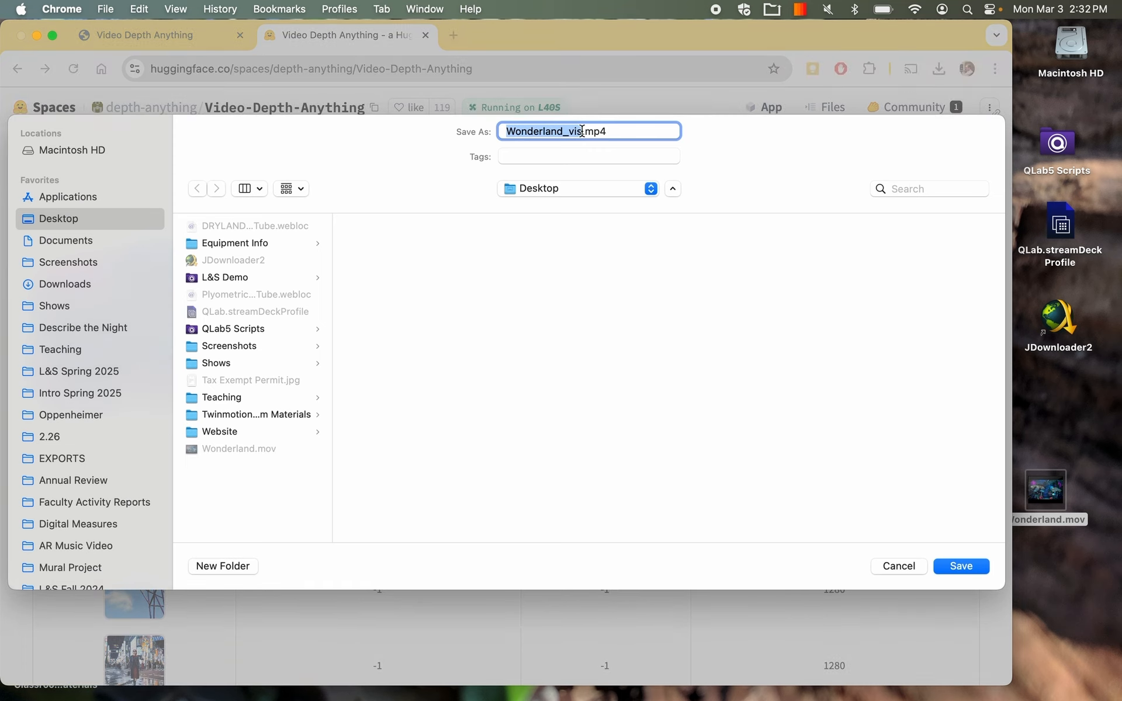
left_click(582, 130)
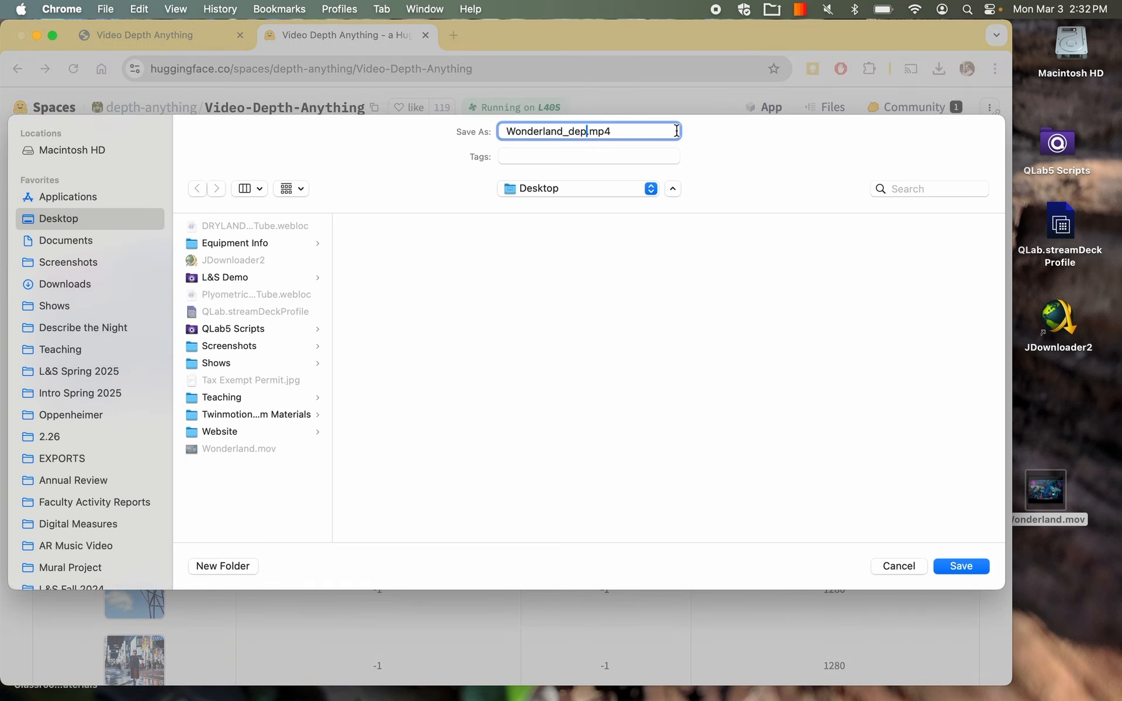
left_click(960, 565)
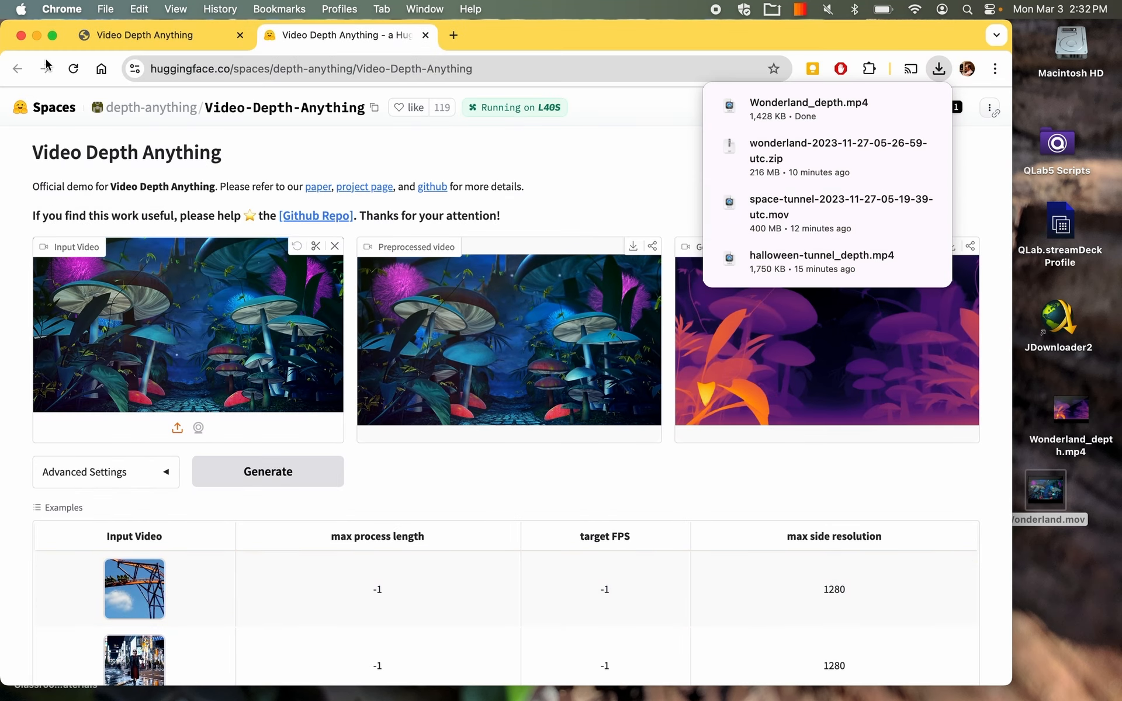
Close the browser and 2.26 folder windows and switch to After Effects.
left_click(21, 35)
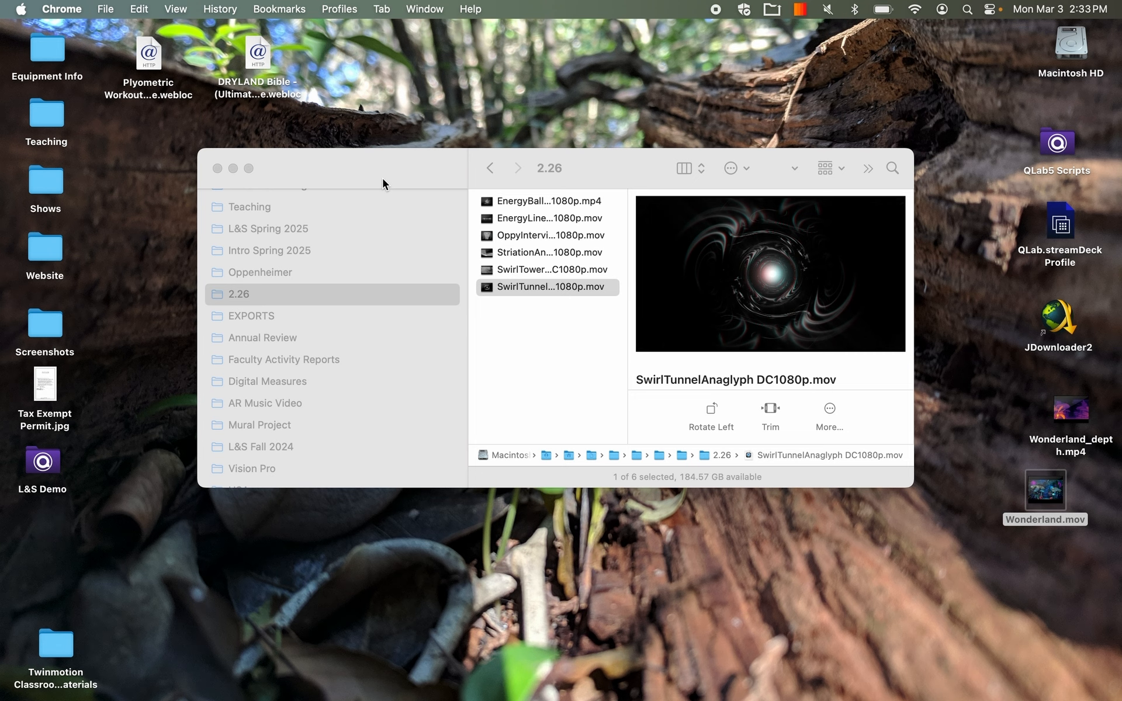
left_click(221, 173)
mouse_move(713, 678)
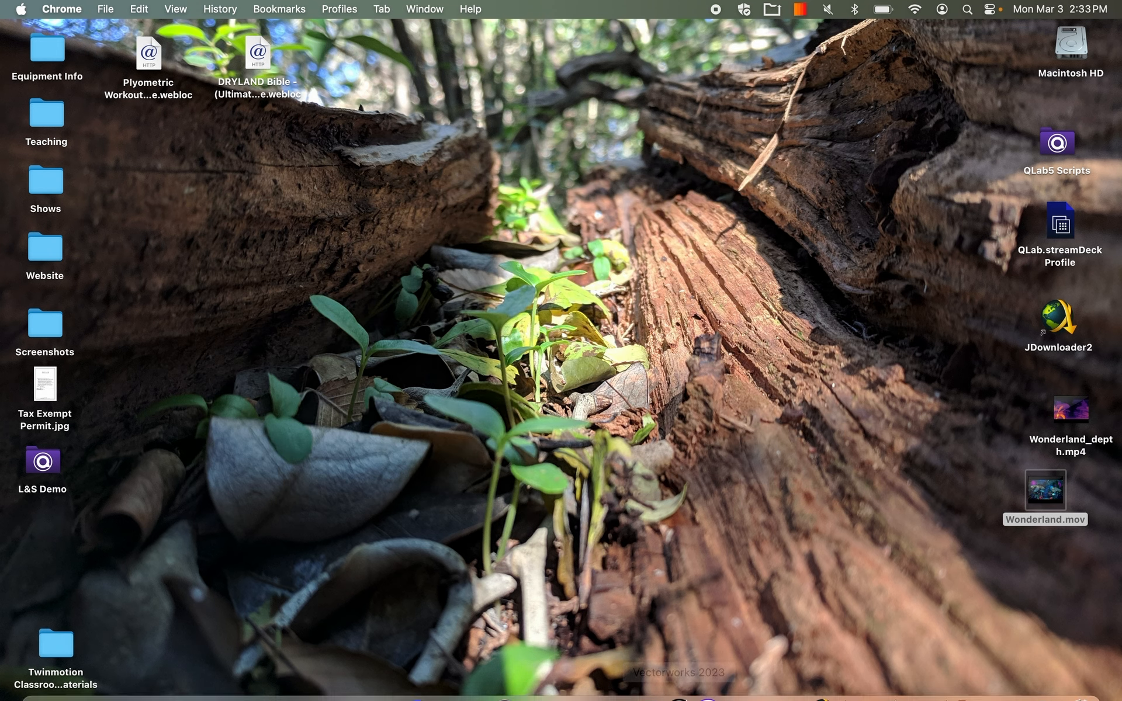
left_click(874, 681)
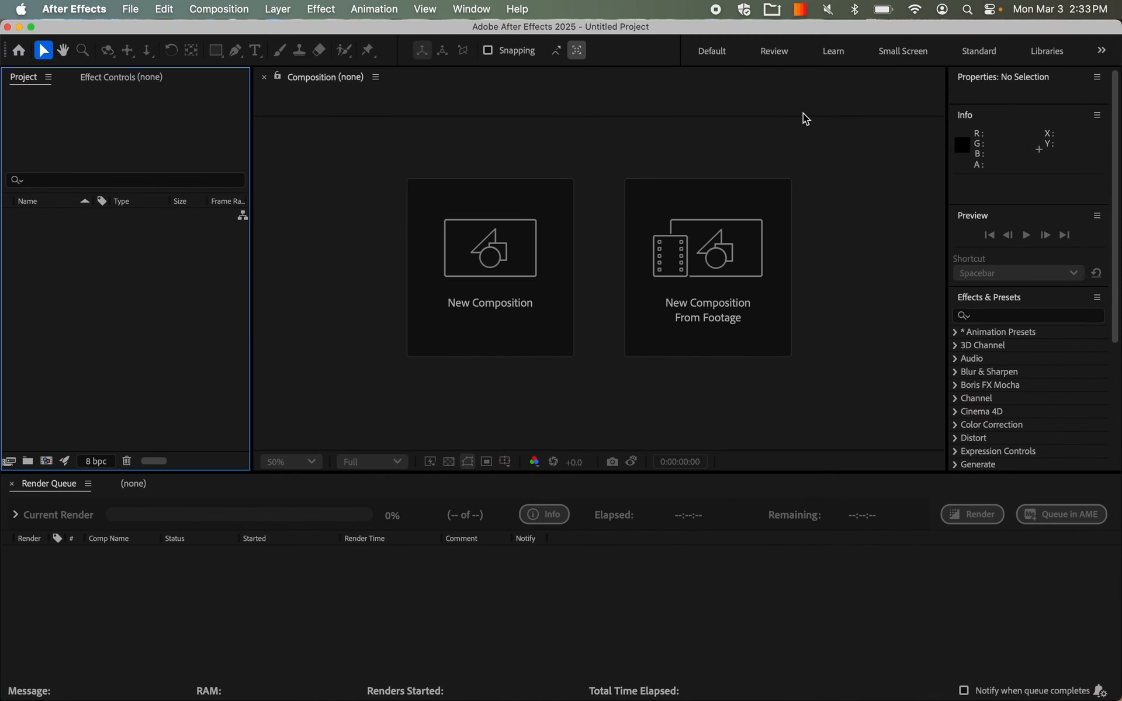
Import Wonderland.mov and Wonderland_depth.mp4 from the desktop into the project and create a composition from Wonderland.mov.
left_click_drag(1116, 336, 949, 335)
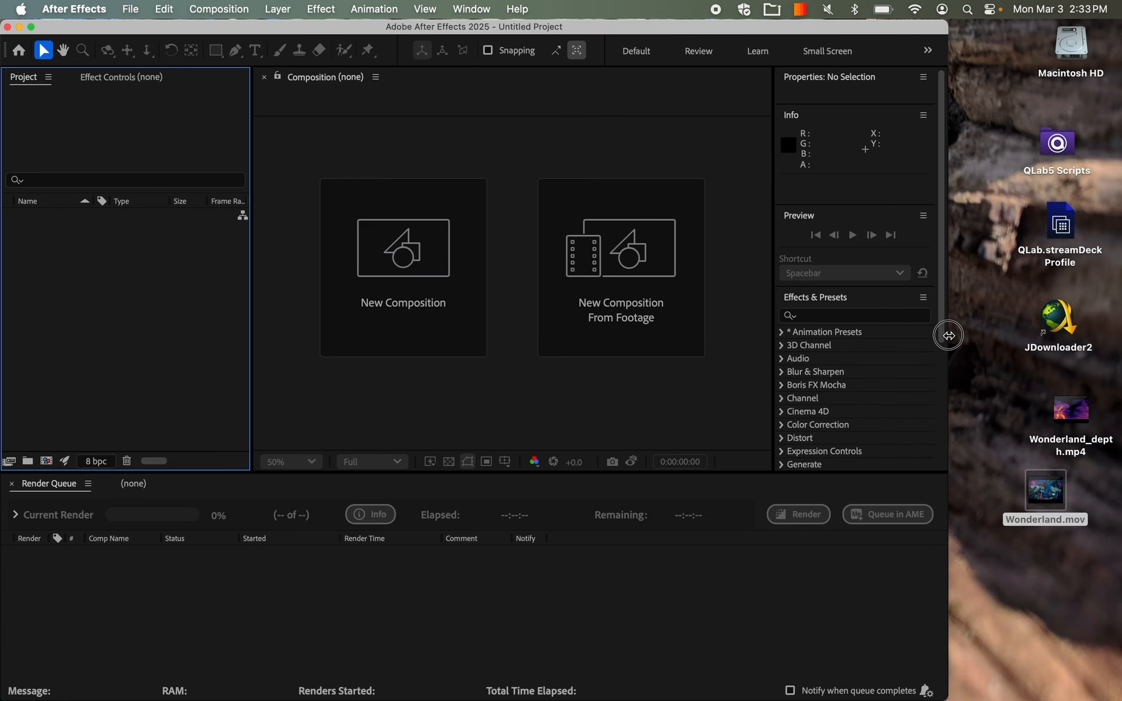
left_click_drag(1042, 489, 59, 298)
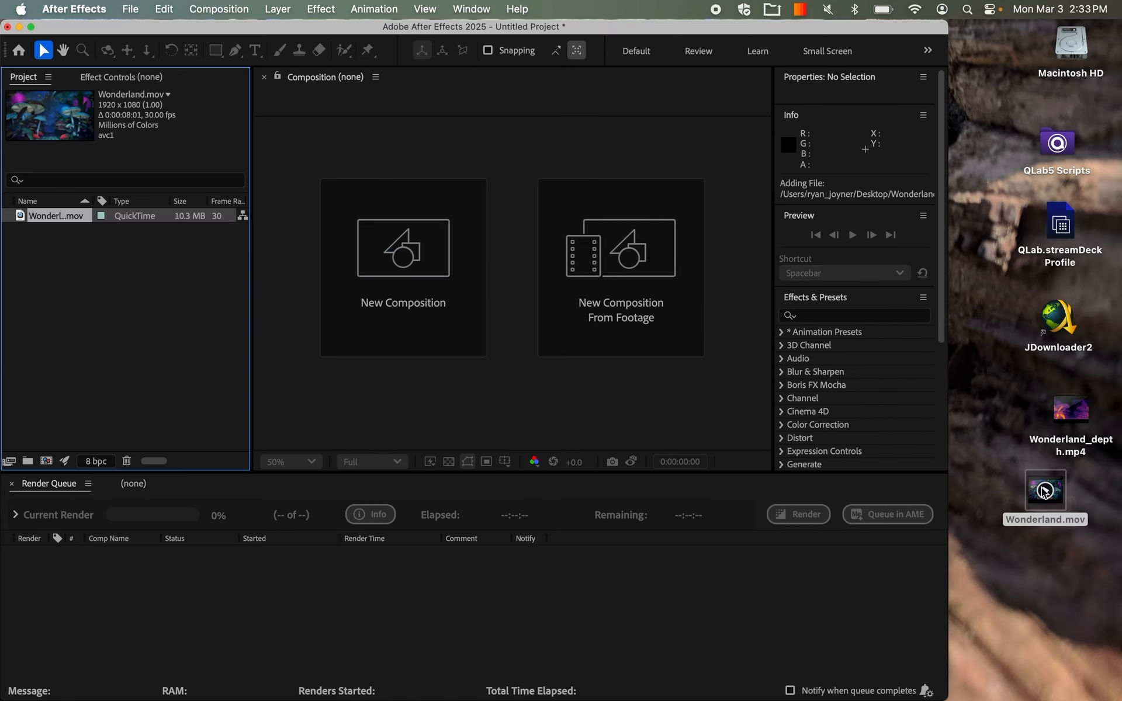
left_click_drag(1059, 428, 122, 298)
left_click_drag(62, 214, 419, 234)
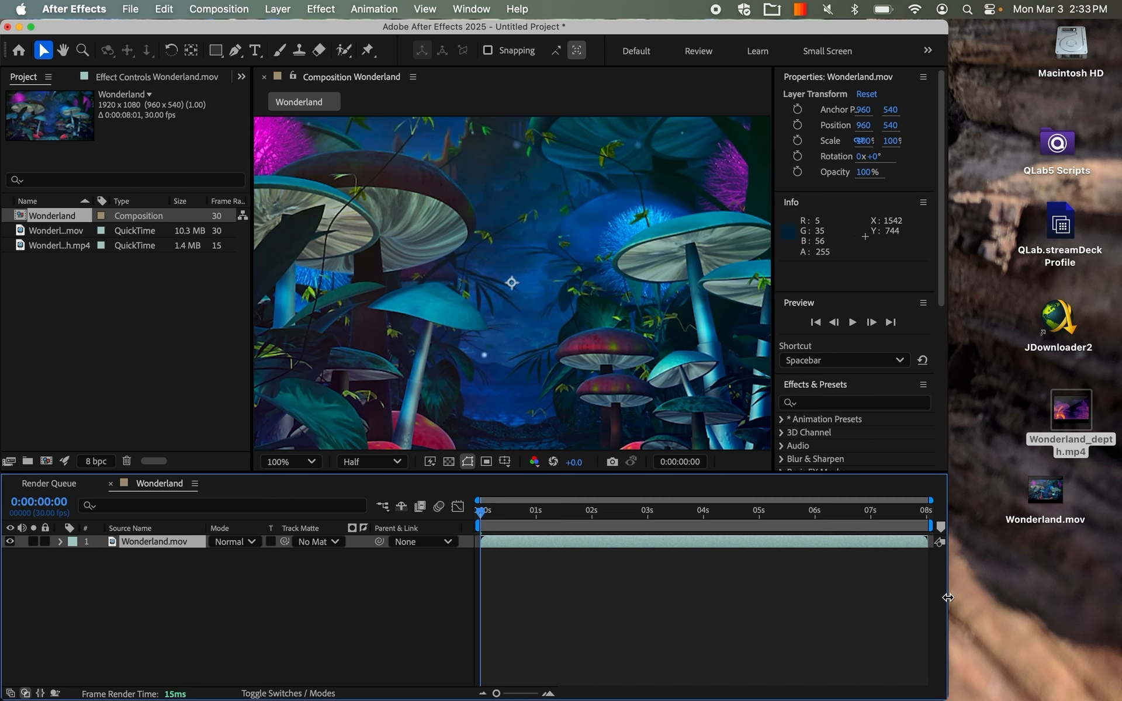
left_click_drag(948, 597, 1117, 608)
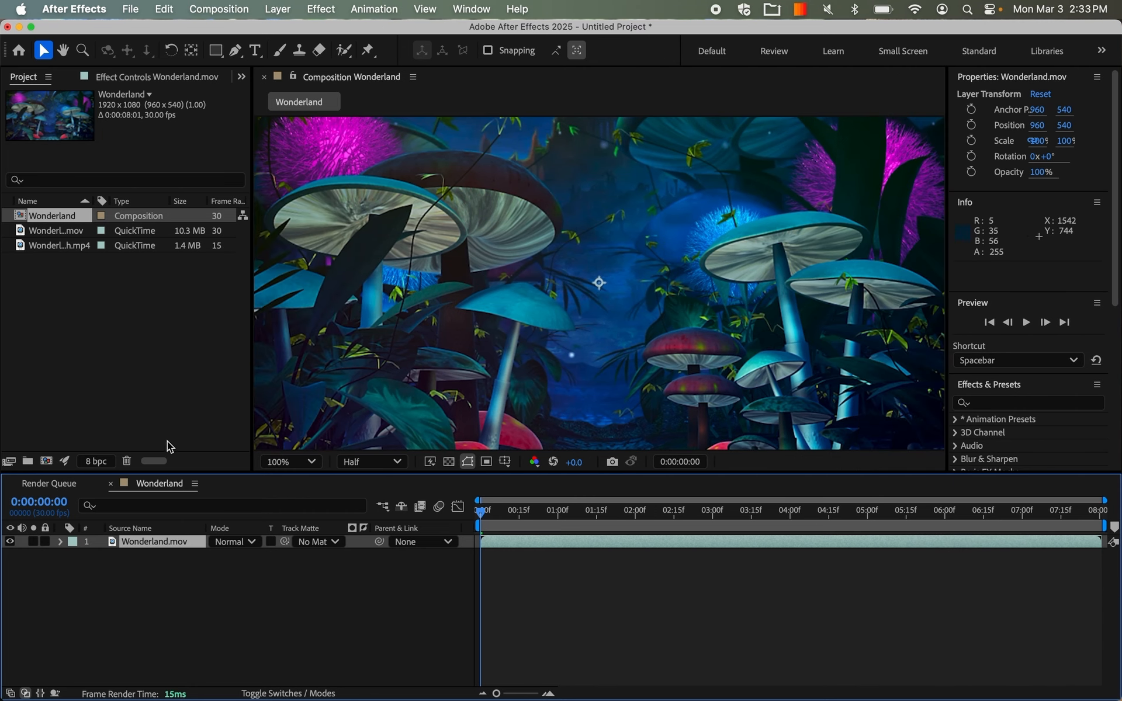
Apply the Displacement Map distortion effect to the Wonderland.mov layer.
right_click(159, 541)
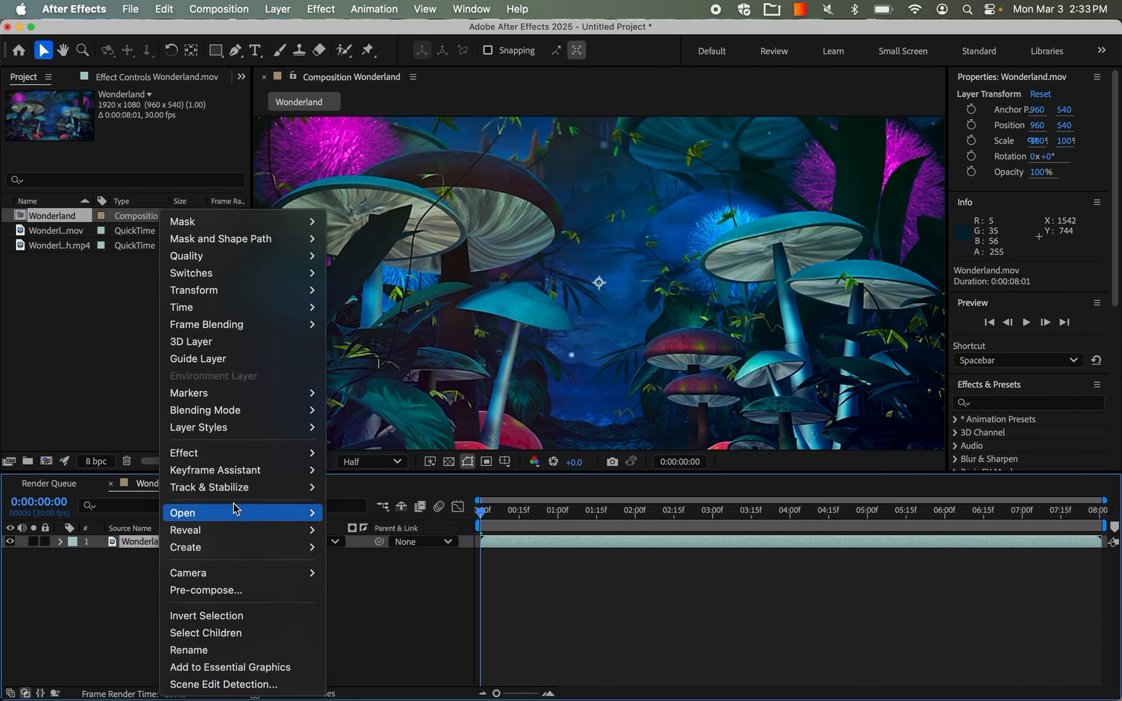
mouse_move(253, 454)
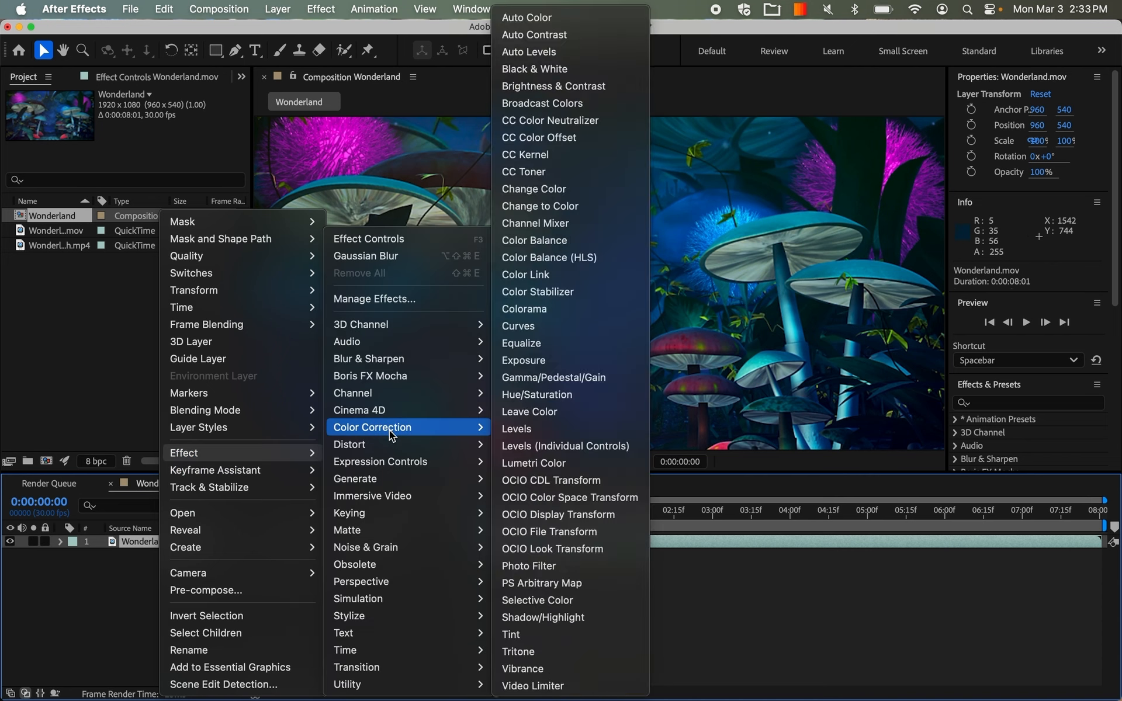
mouse_move(389, 443)
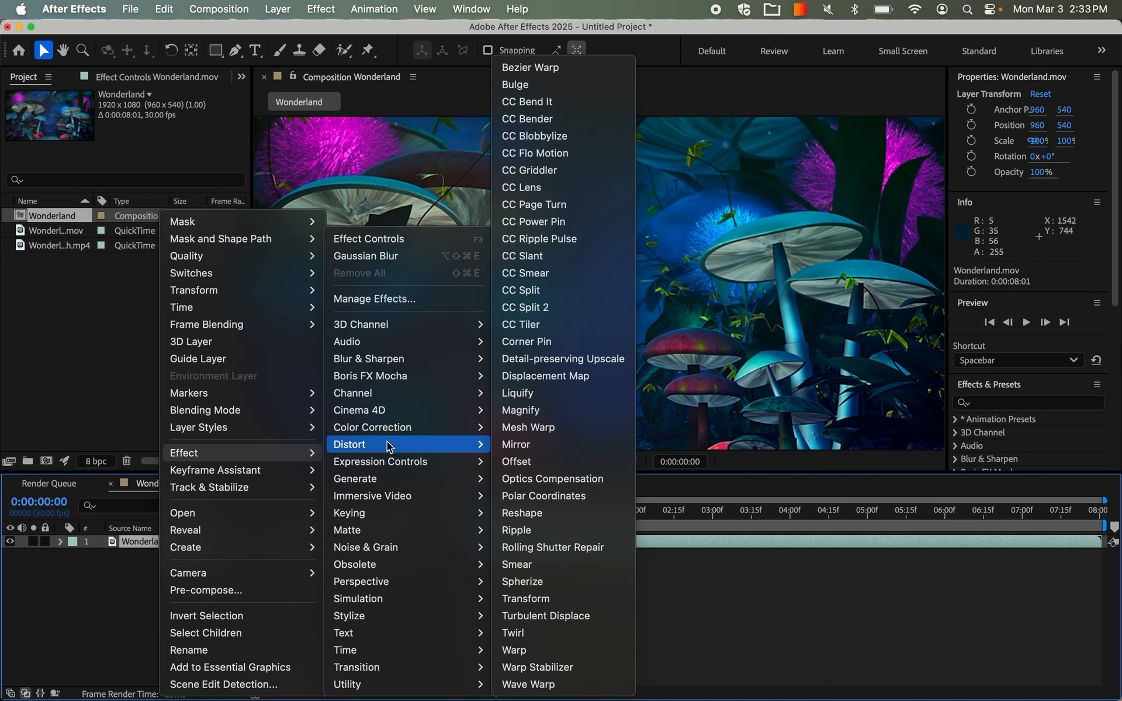
left_click(557, 379)
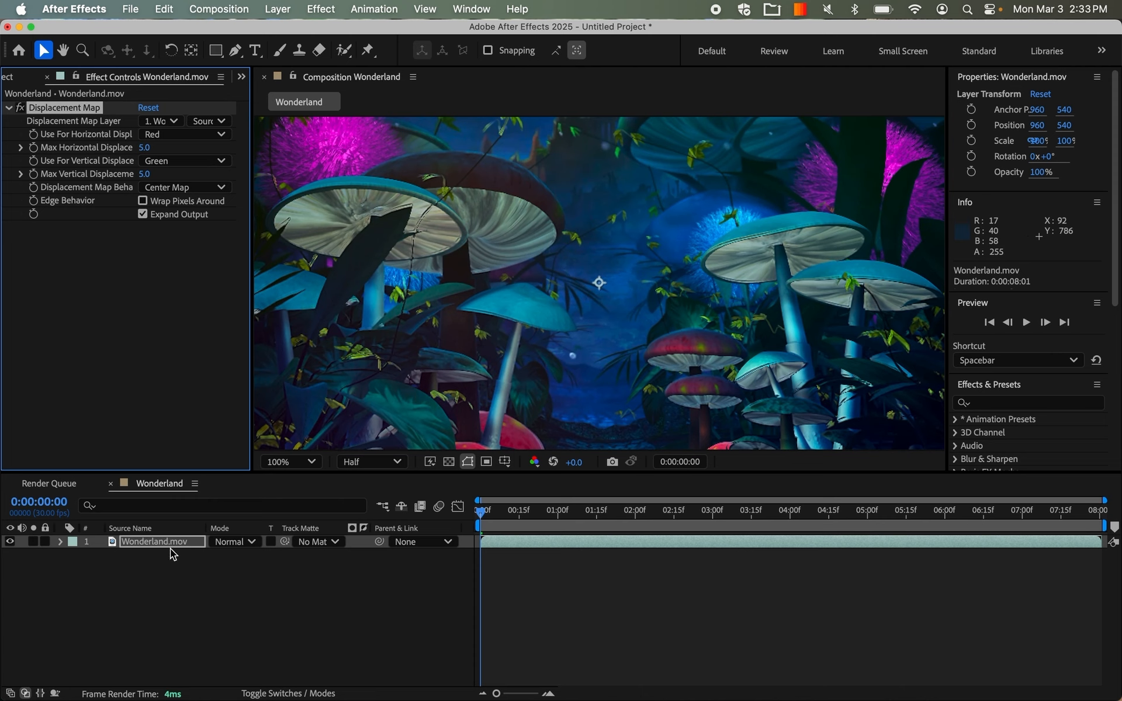
Apply the Shift Channels effect to the Wonderland.mov layer below its Displacement Map effect.
left_click(130, 334)
right_click(126, 328)
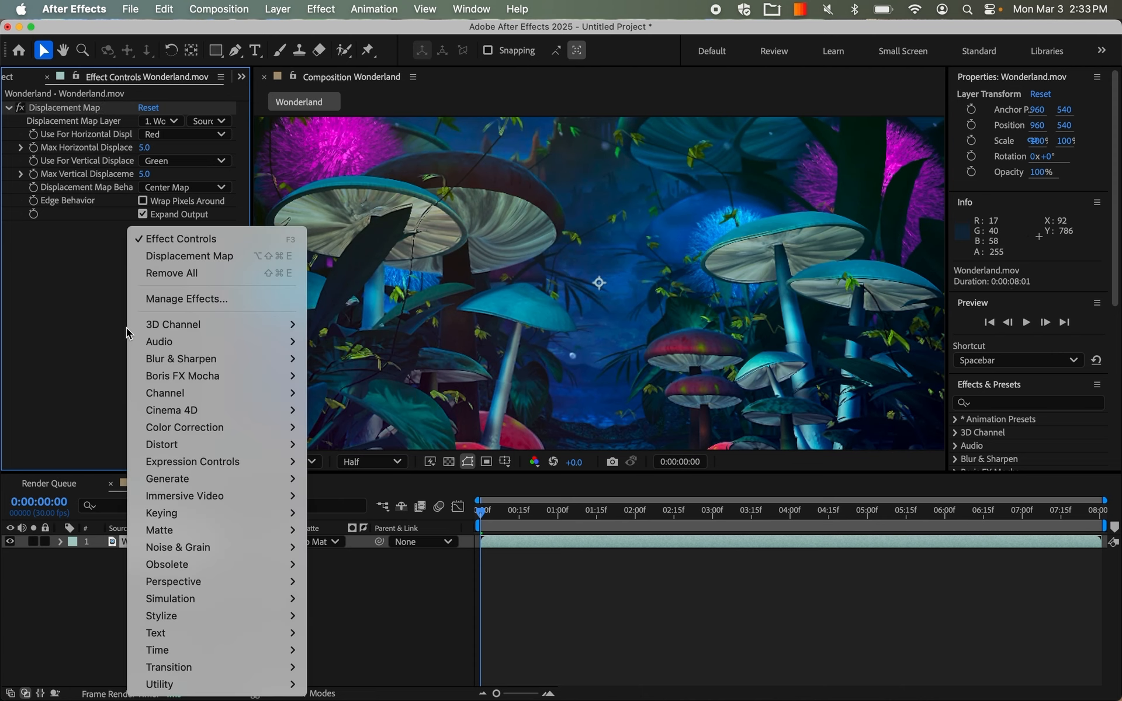
mouse_move(244, 449)
mouse_move(243, 387)
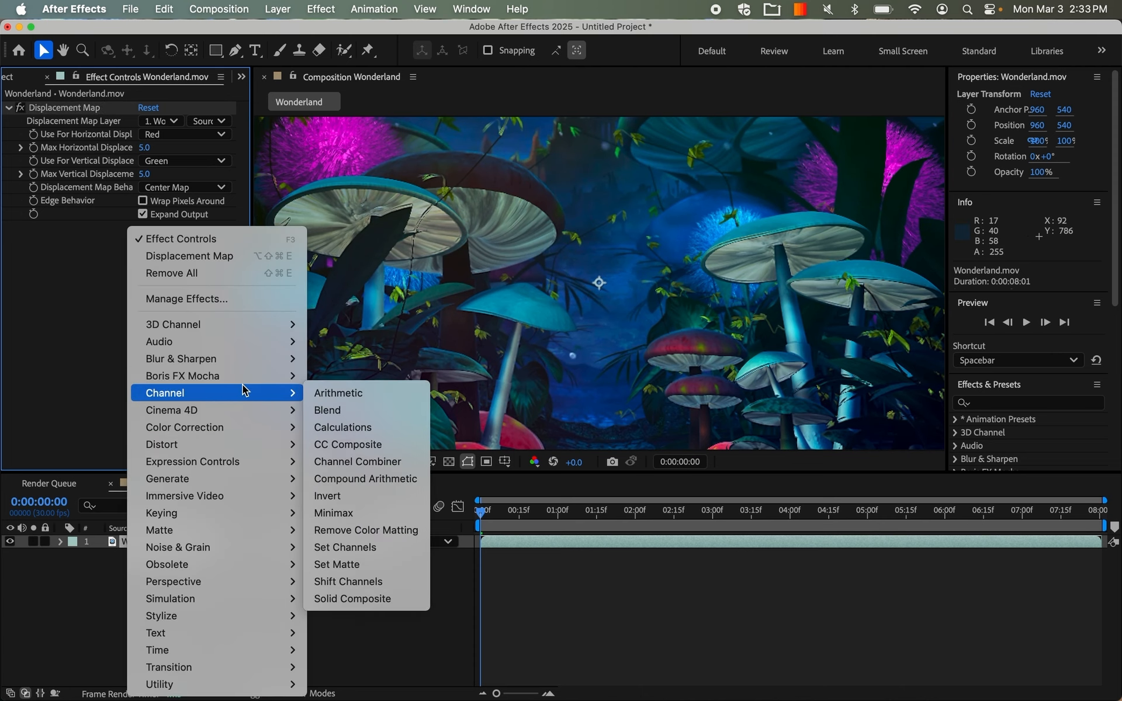
left_click(384, 583)
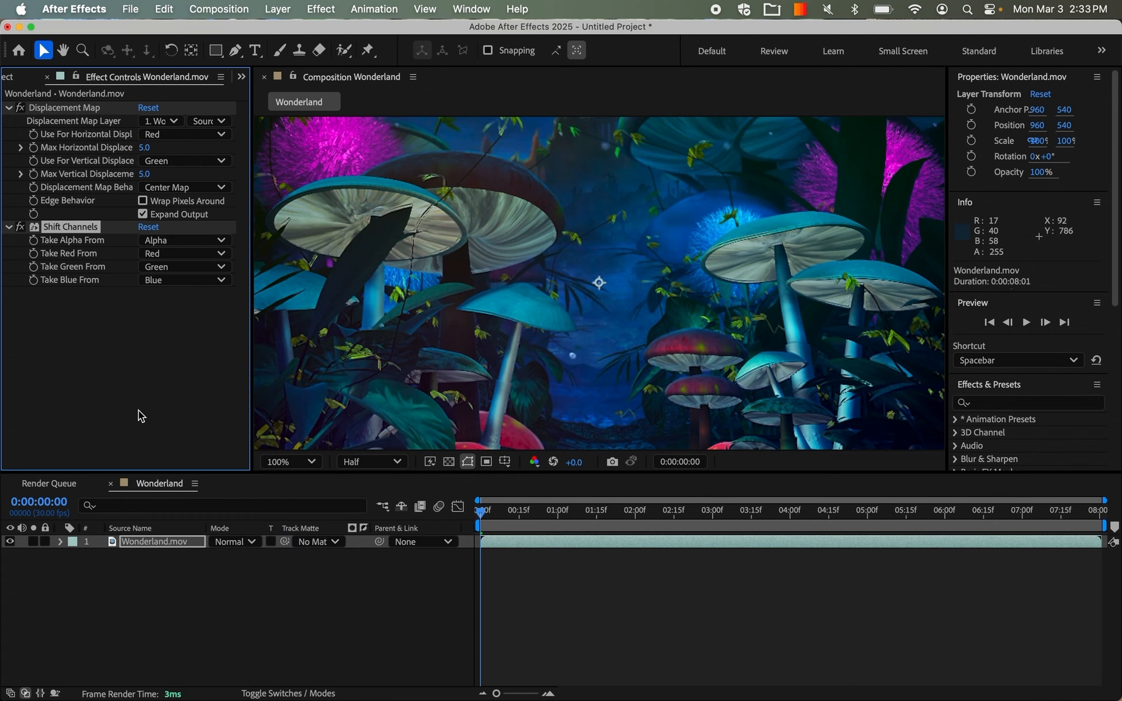
Duplicate the Wonderland.mov layer and remove the Displacement Map effect from the lower copy.
left_click(150, 542)
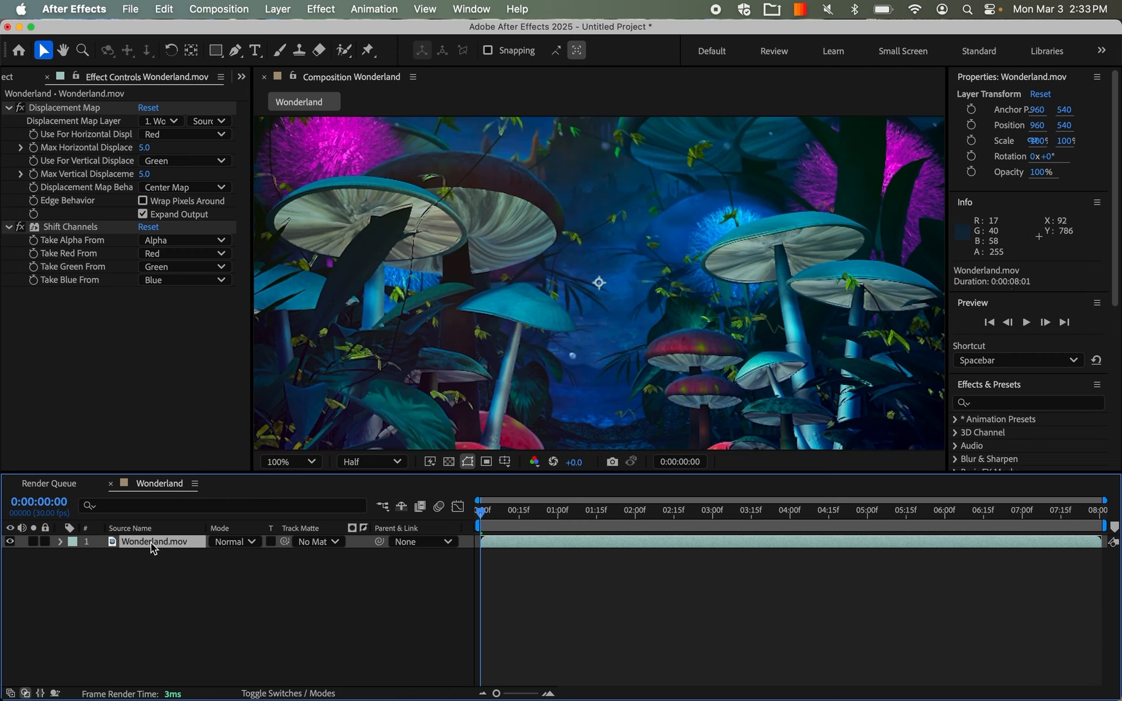
key("super+v")
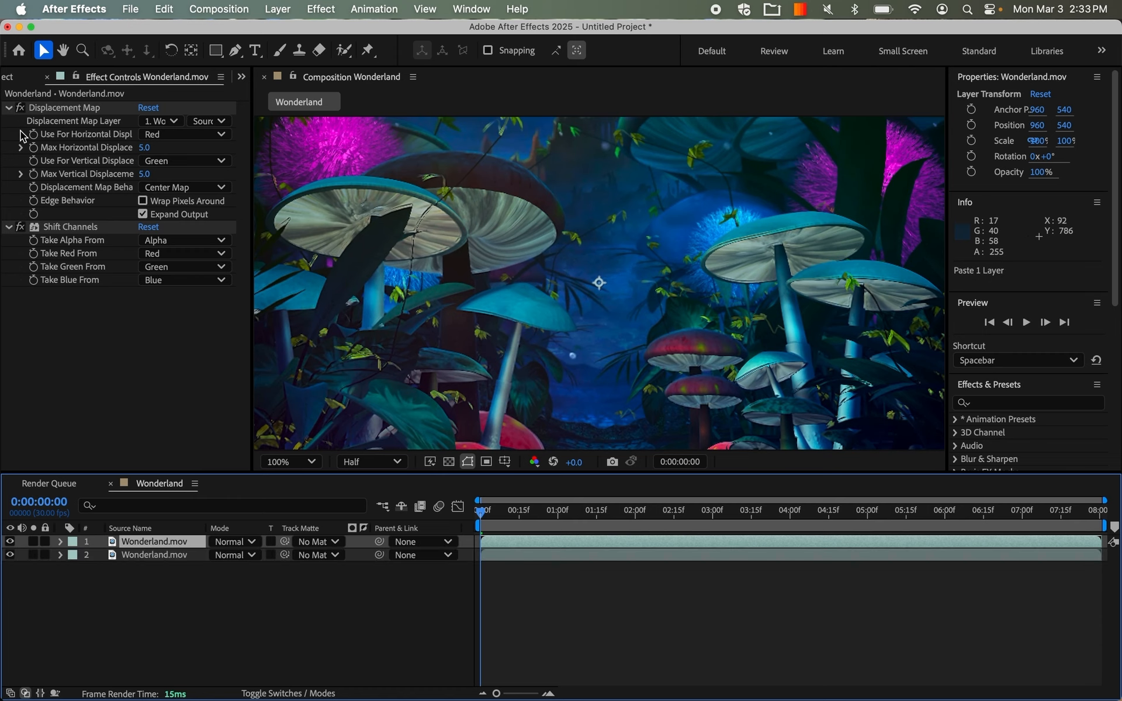
left_click(156, 556)
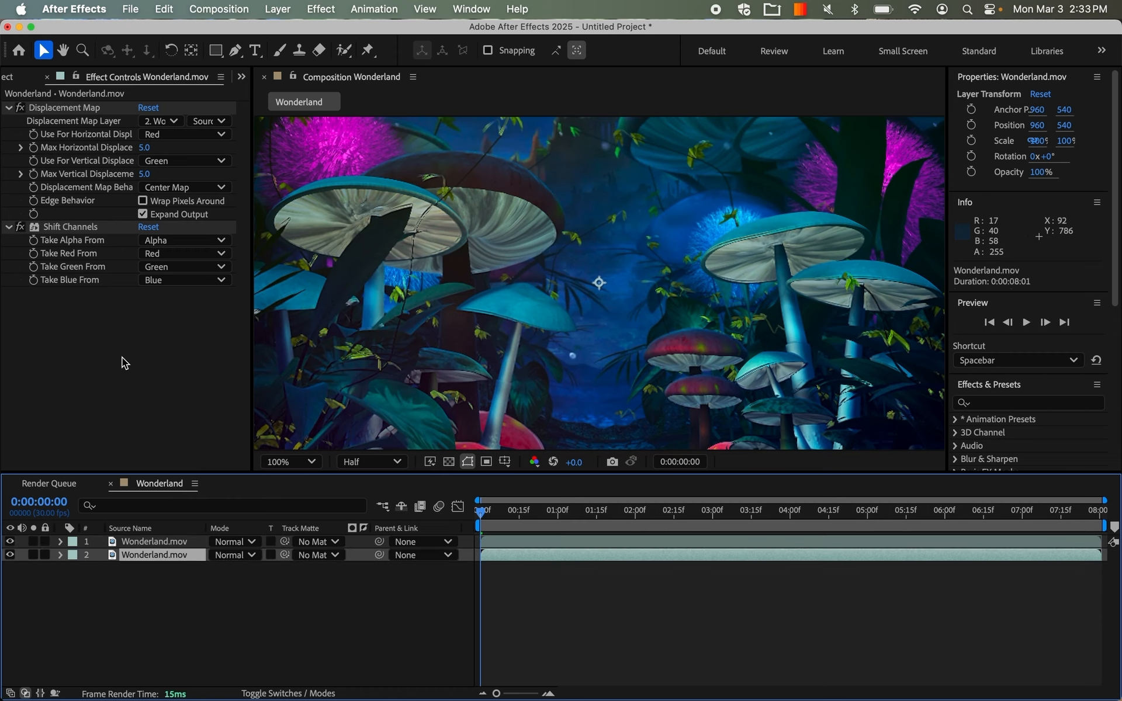
left_click(72, 111)
key("Delete")
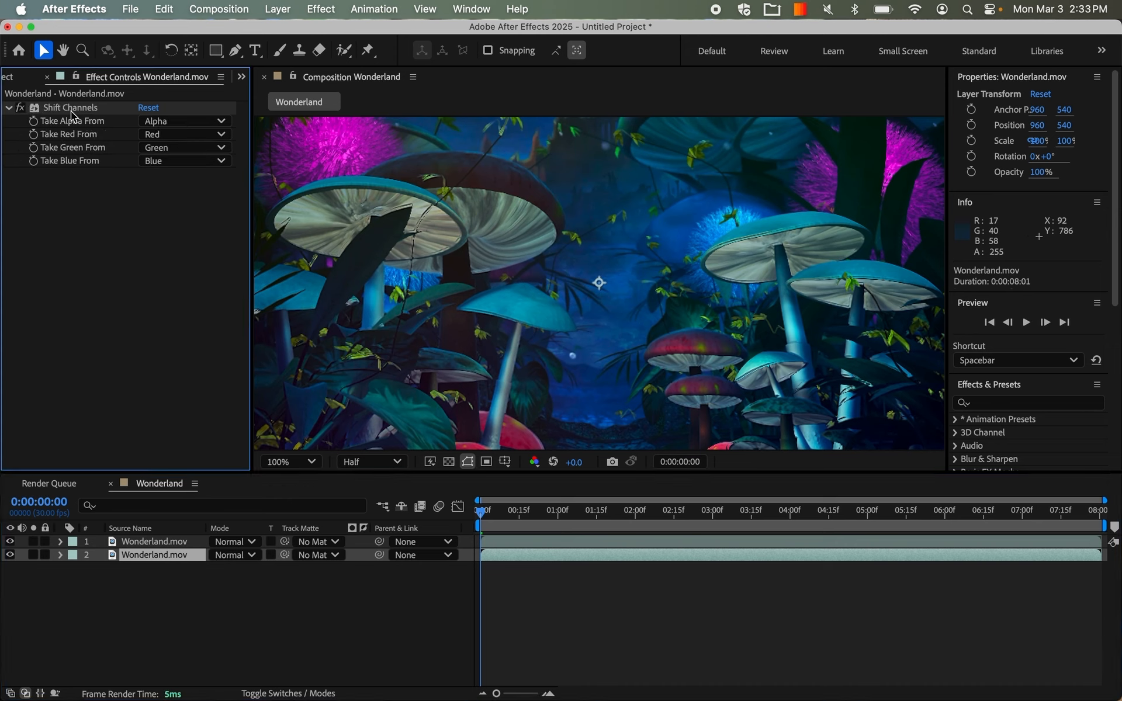
Add Wonderland_depth.mp4 from the project to the composition beneath both Wonderland.mov layers.
left_click(168, 543)
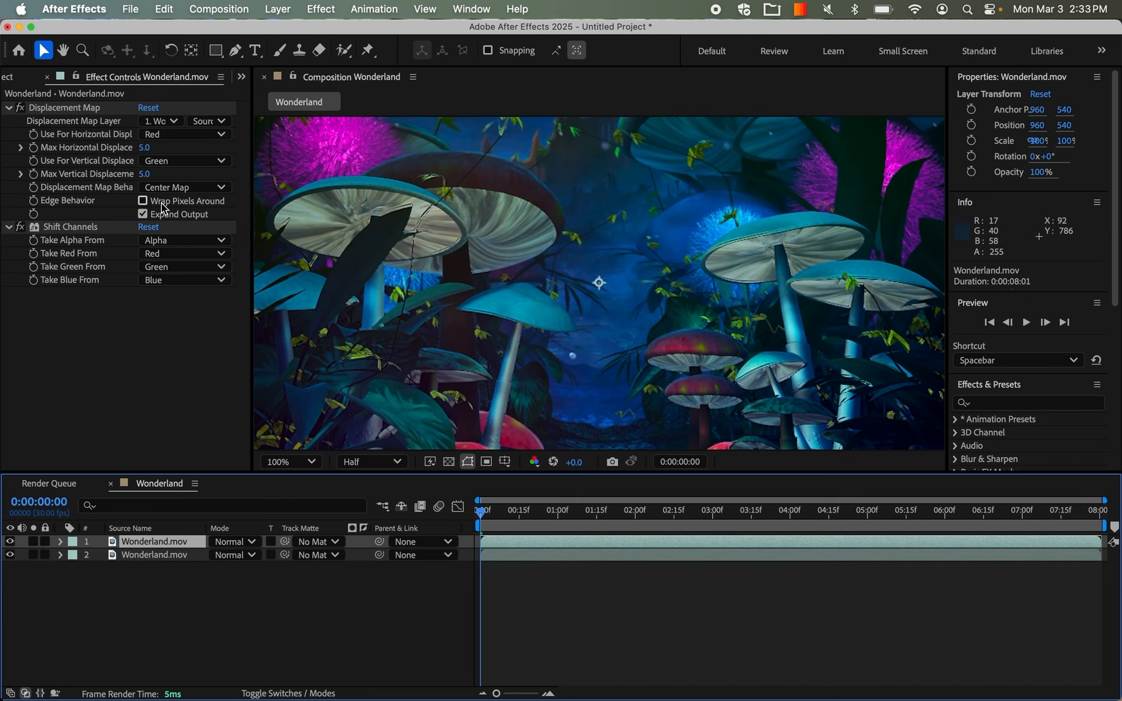
left_click(9, 79)
left_click(65, 252)
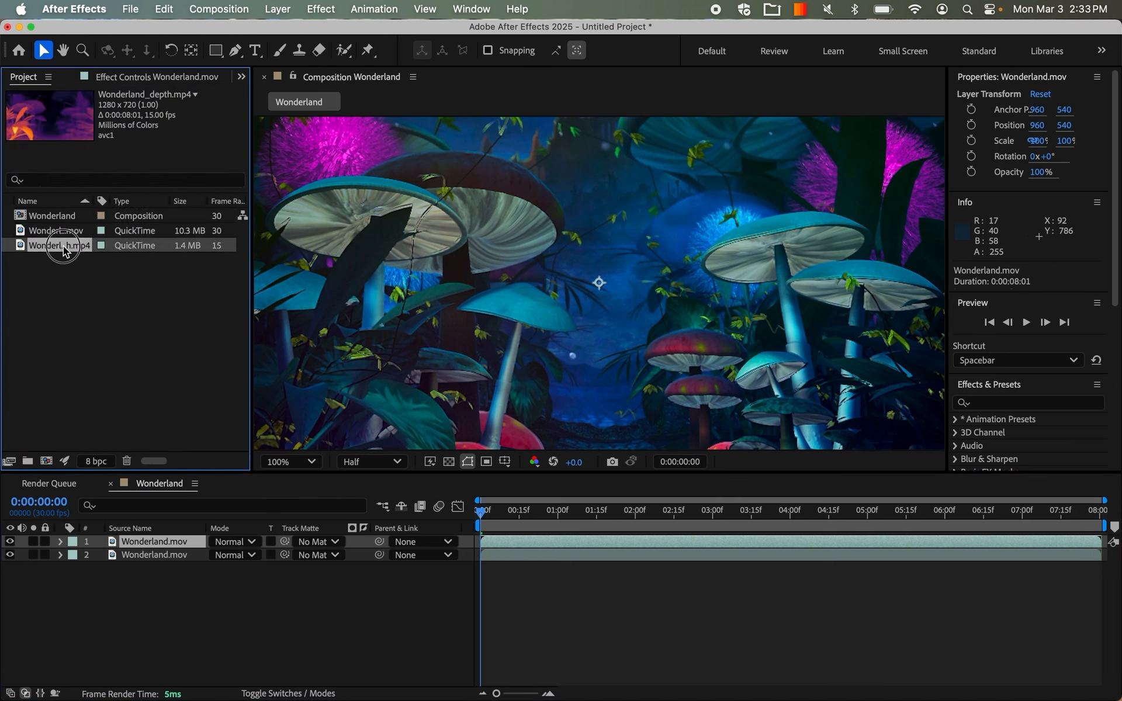
left_click_drag(64, 250, 165, 592)
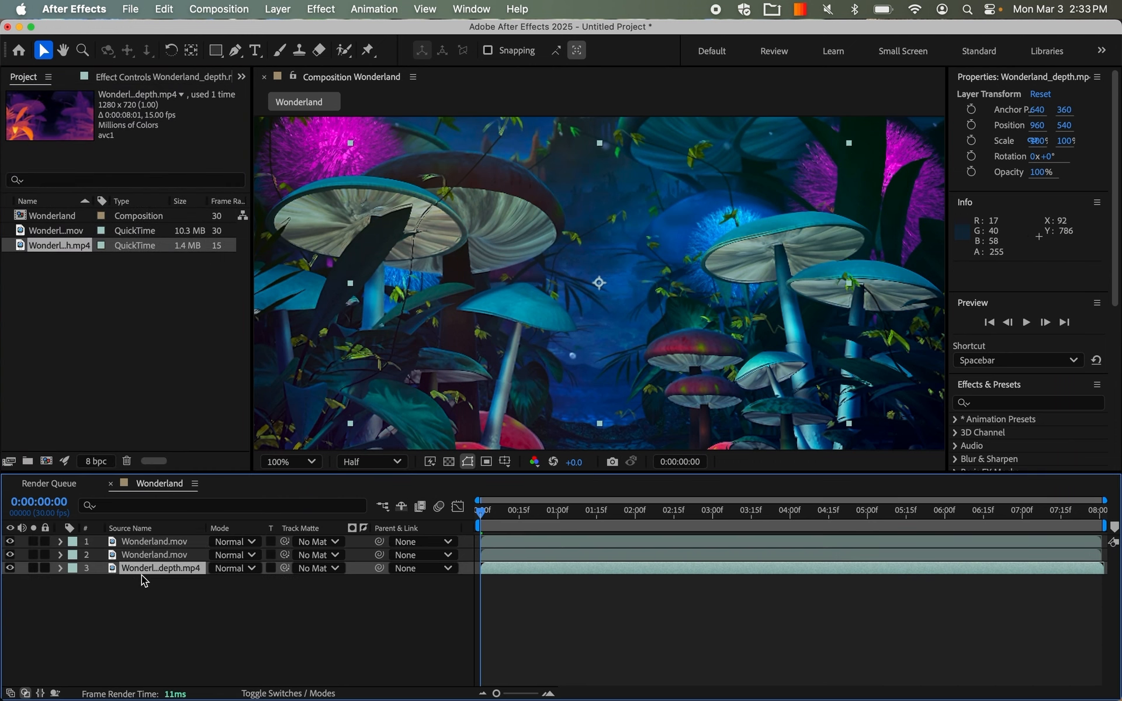
Set the top Wonderland.mov layer's Displacement Map Layer to 3. Wonderland_depth.mp4.
left_click(161, 541)
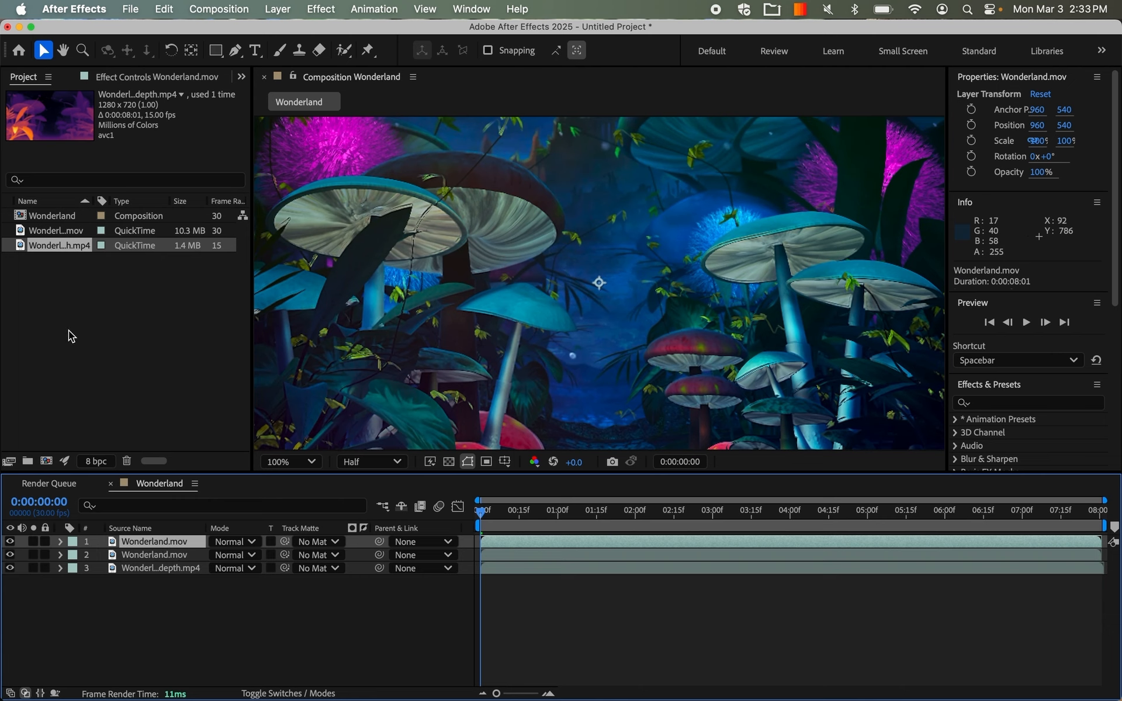
left_click(156, 77)
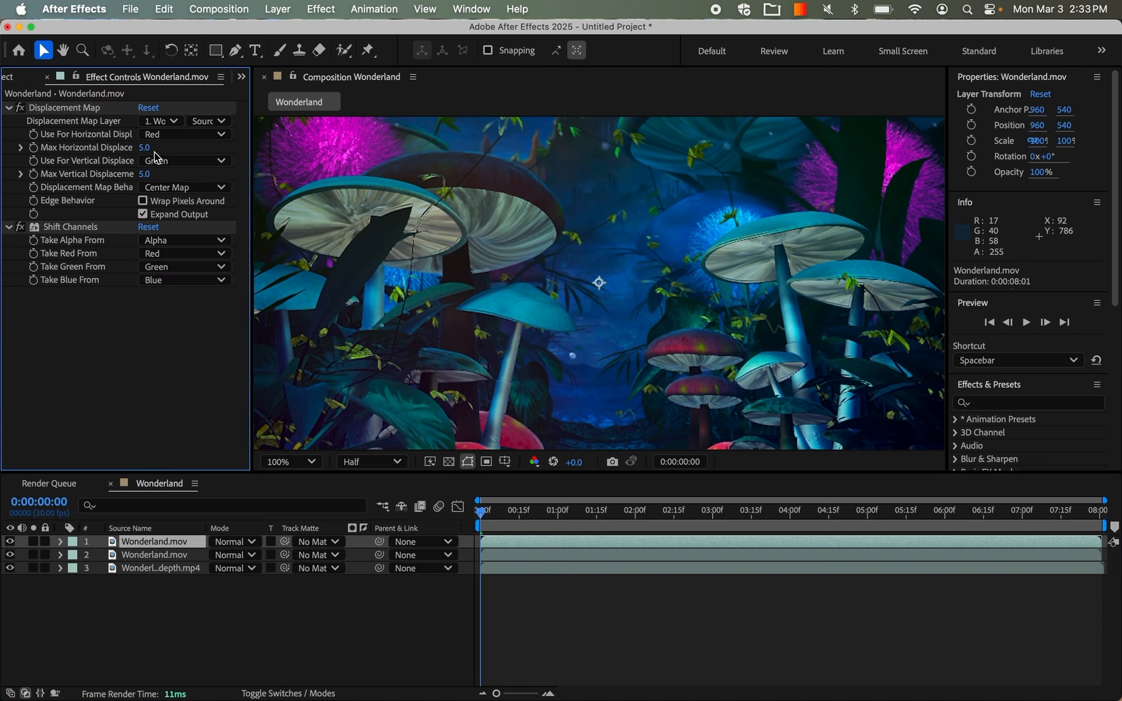
left_click(166, 121)
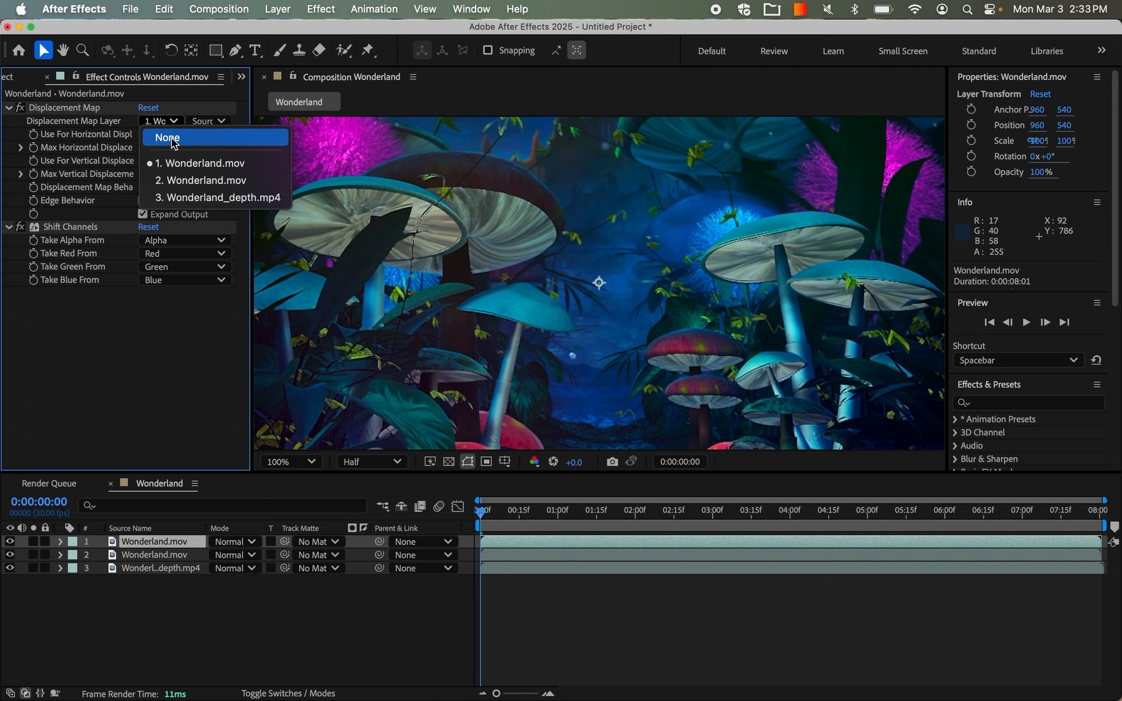
left_click(188, 199)
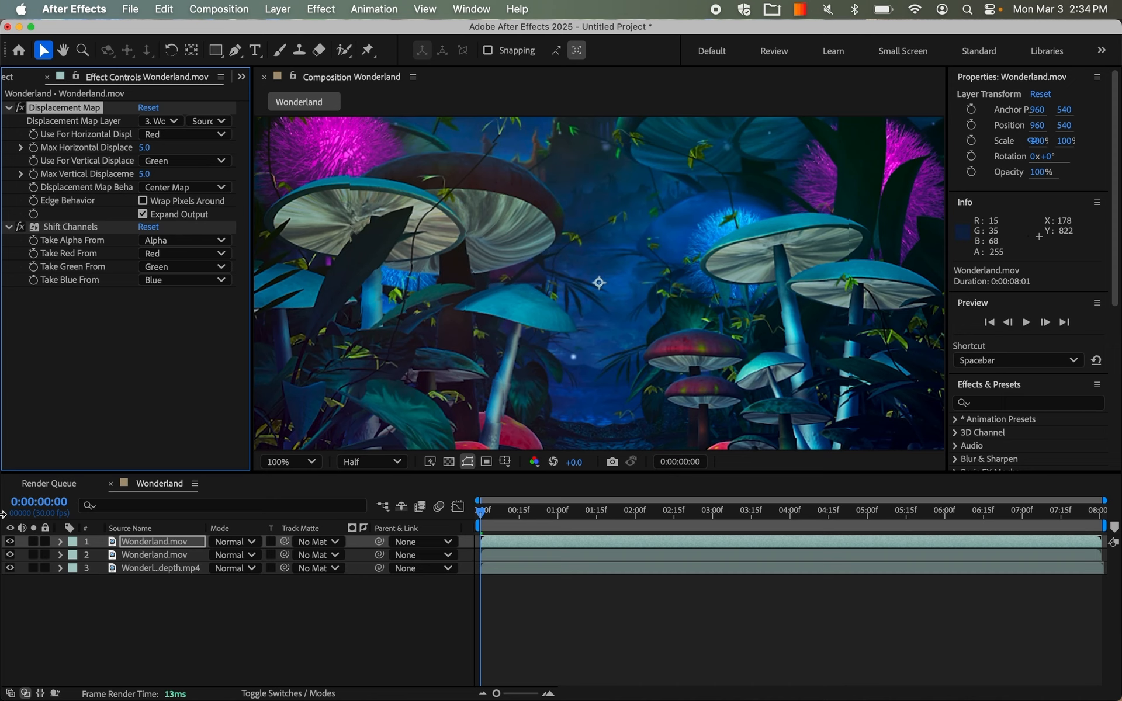
Temporarily hide both Wonderland.mov layers to compare the depth video's frame size with the footage, and show them again.
left_click(11, 544)
left_click(10, 555)
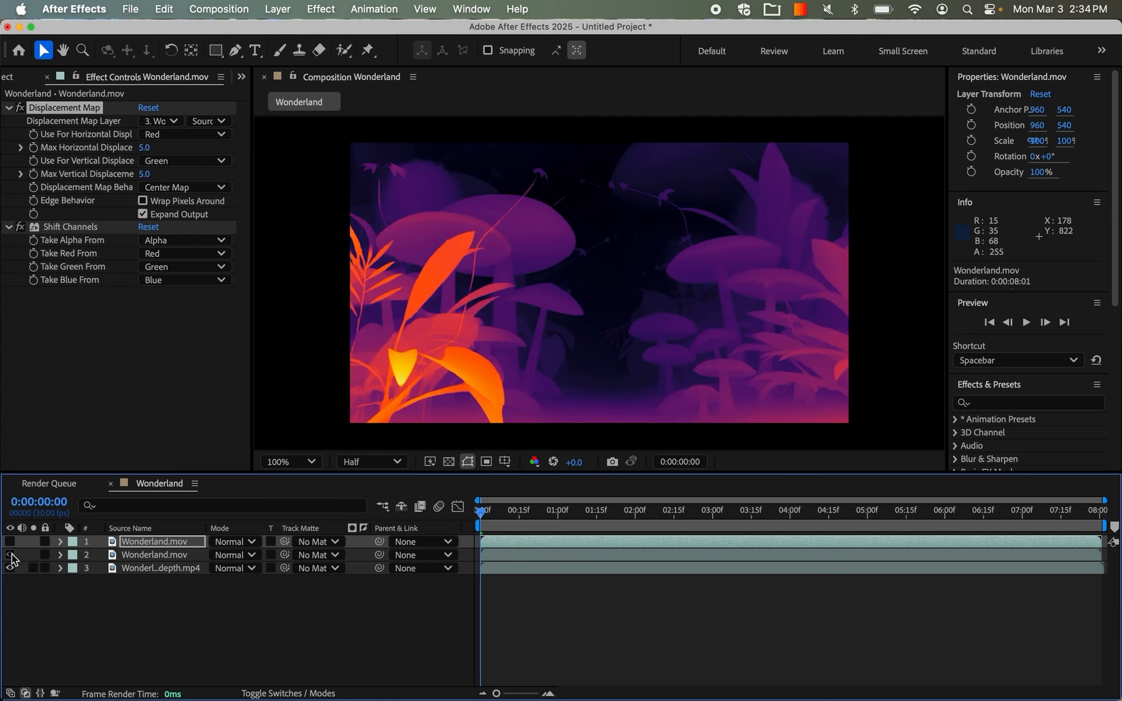
left_click(11, 543)
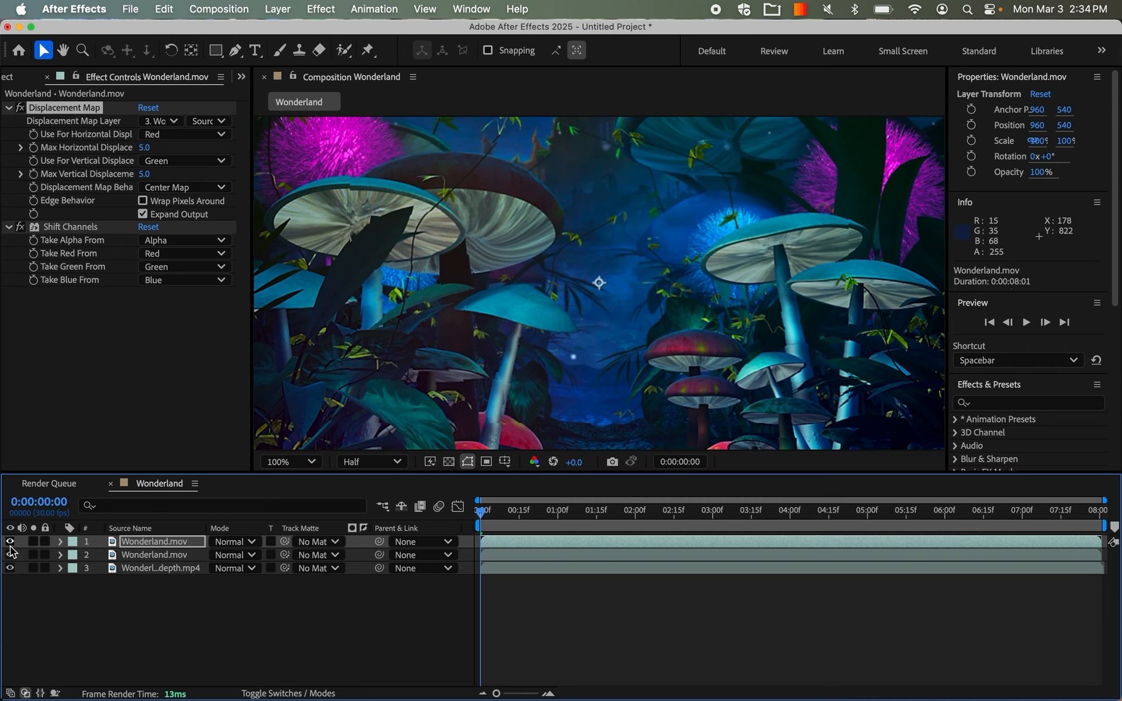
left_click(10, 543)
left_click(11, 555)
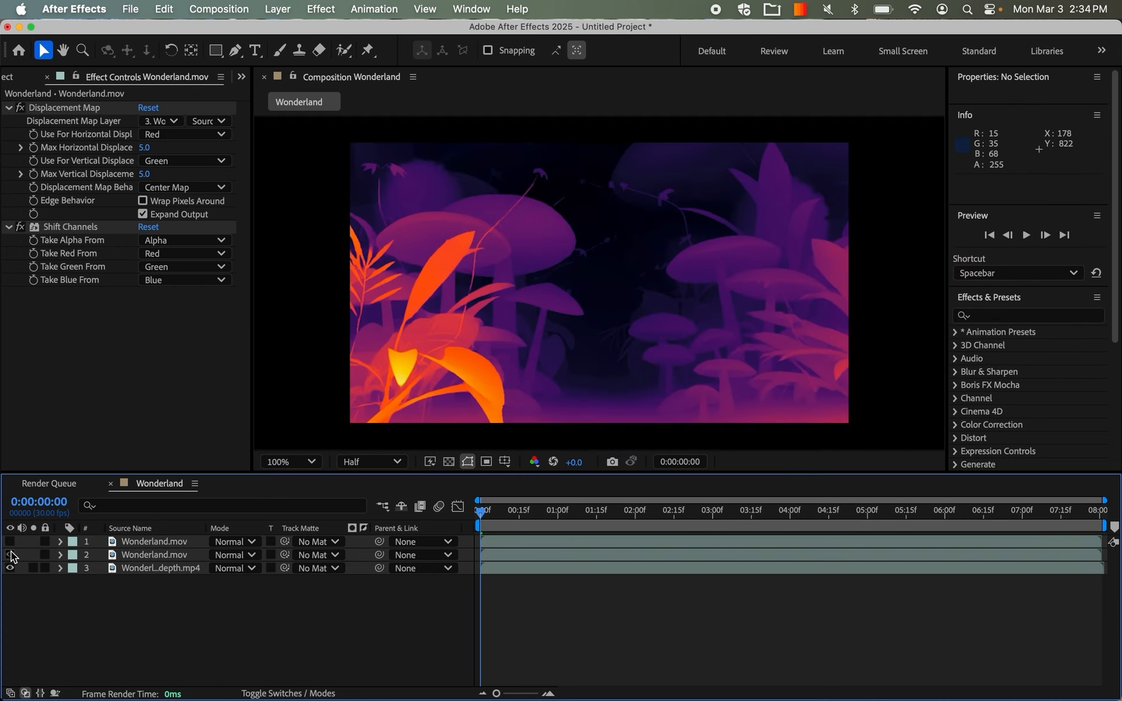
left_click(10, 555)
left_click(11, 543)
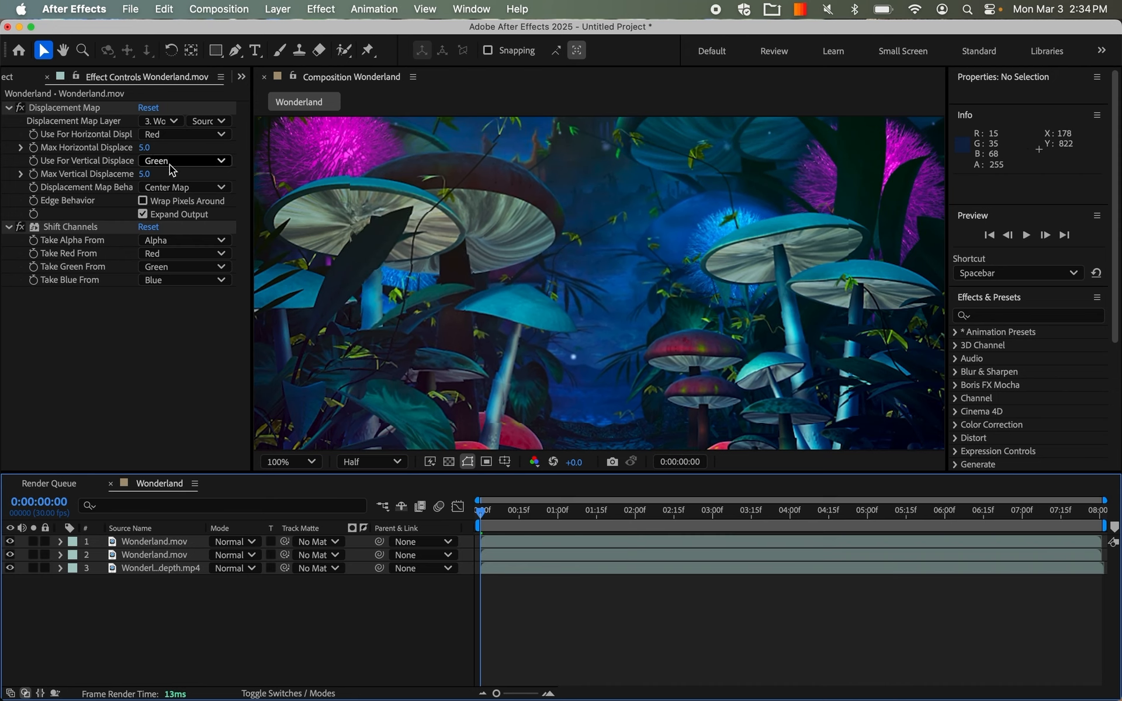
On the top Wonderland.mov layer, set Displacement Map Behavior to Stretch Map to Fit and Take Red From to Full Off.
left_click(197, 187)
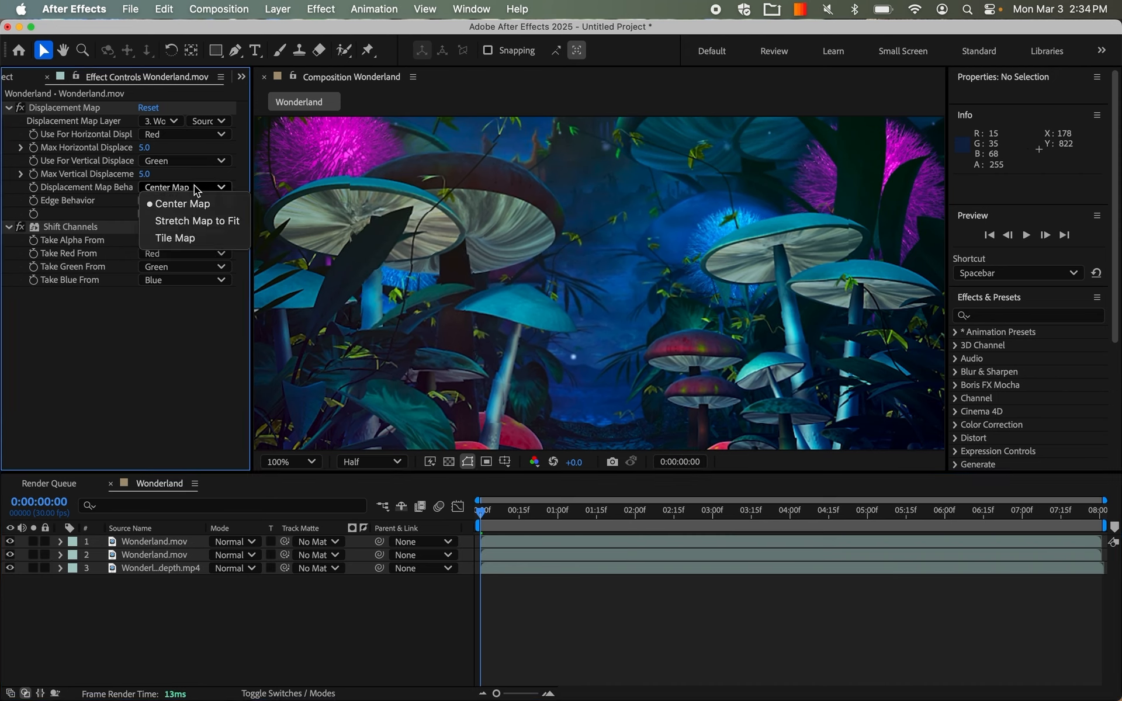
left_click(186, 222)
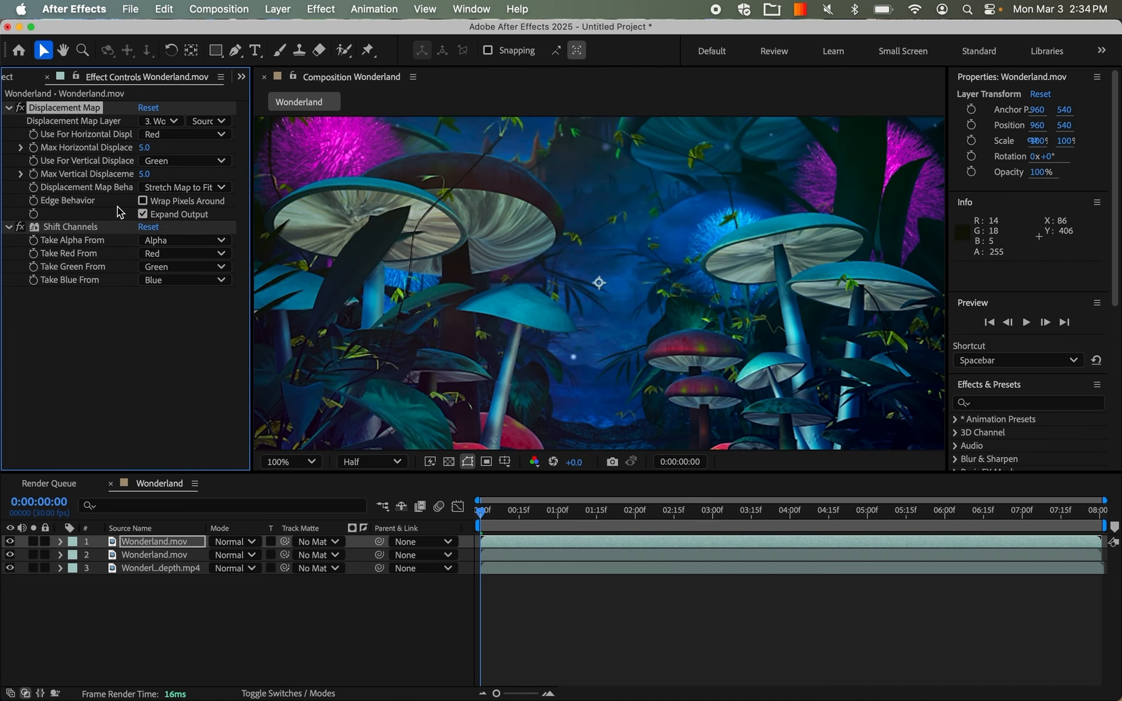
left_click(178, 254)
left_click(163, 425)
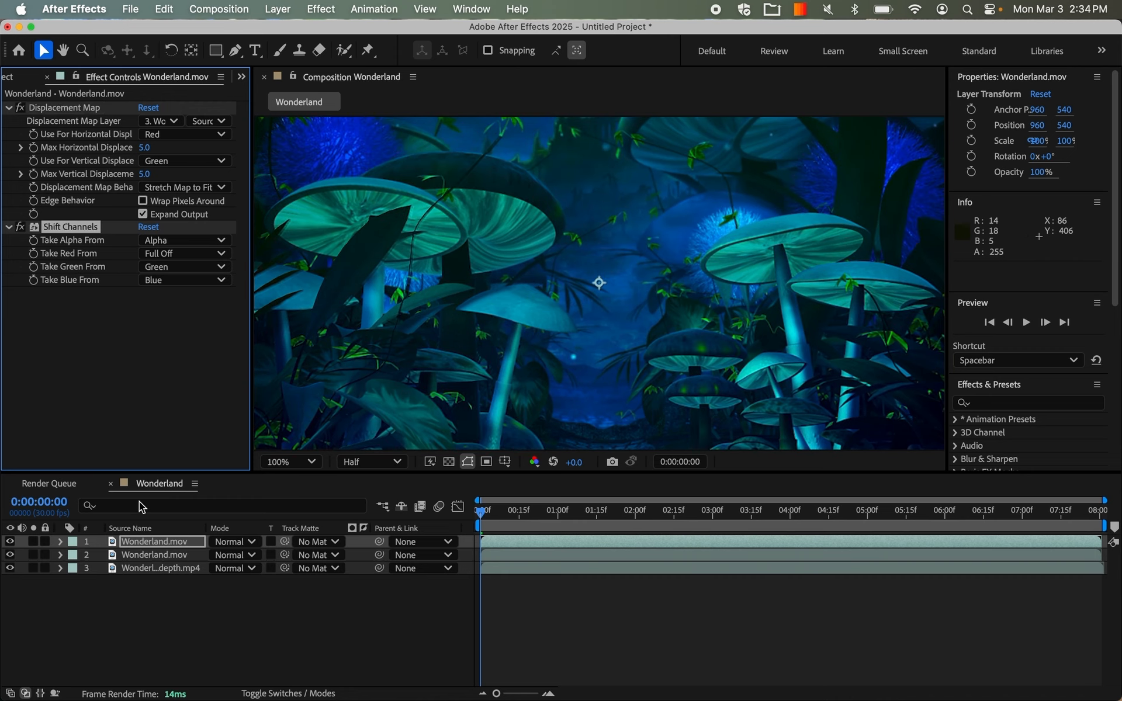
On the lower Wonderland.mov layer's Shift Channels effect, set Take Green From and Take Blue From to Full Off.
left_click(144, 552)
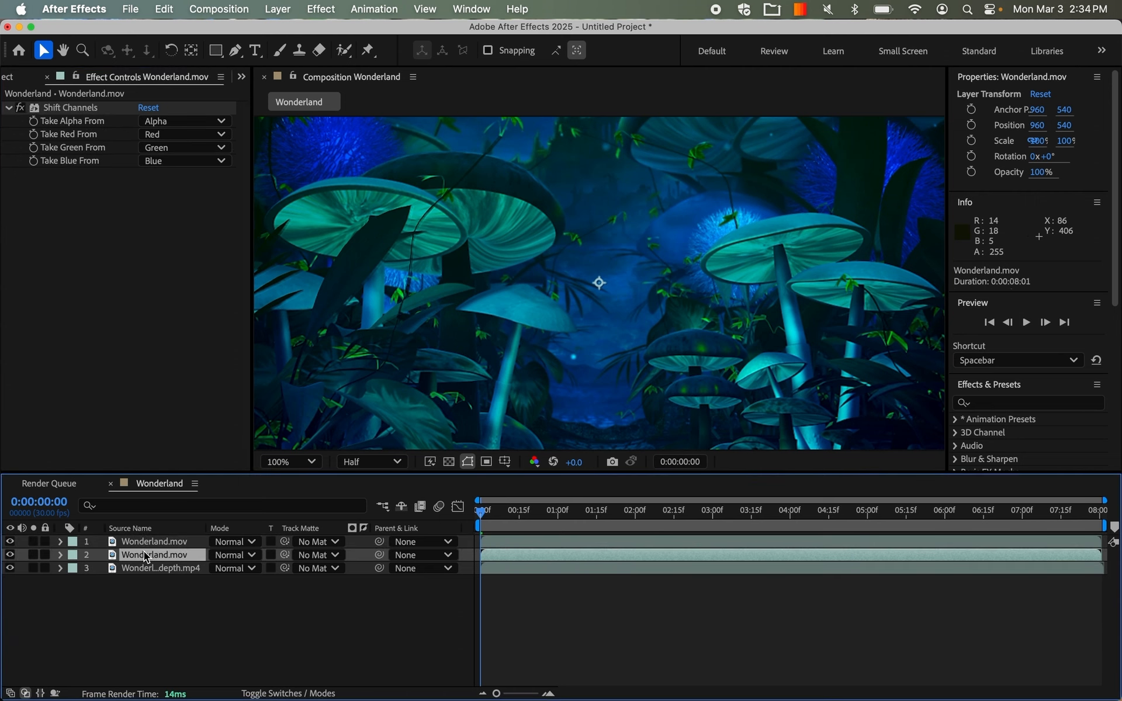
left_click(187, 147)
left_click(170, 320)
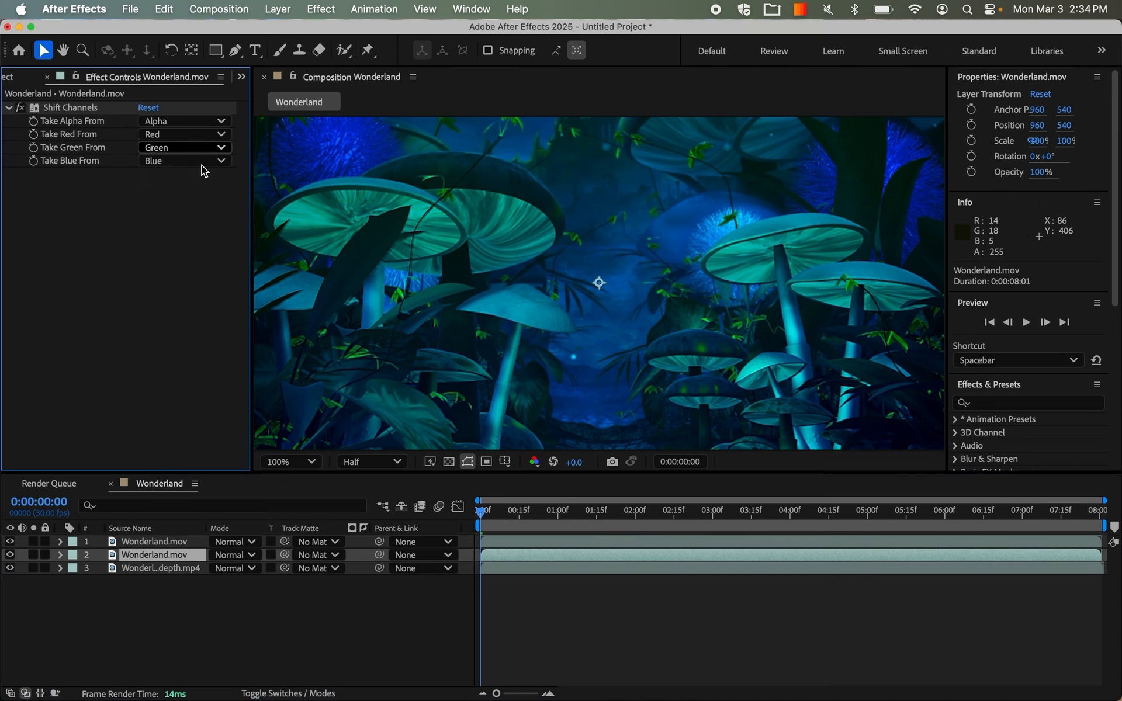
left_click(200, 160)
left_click(169, 331)
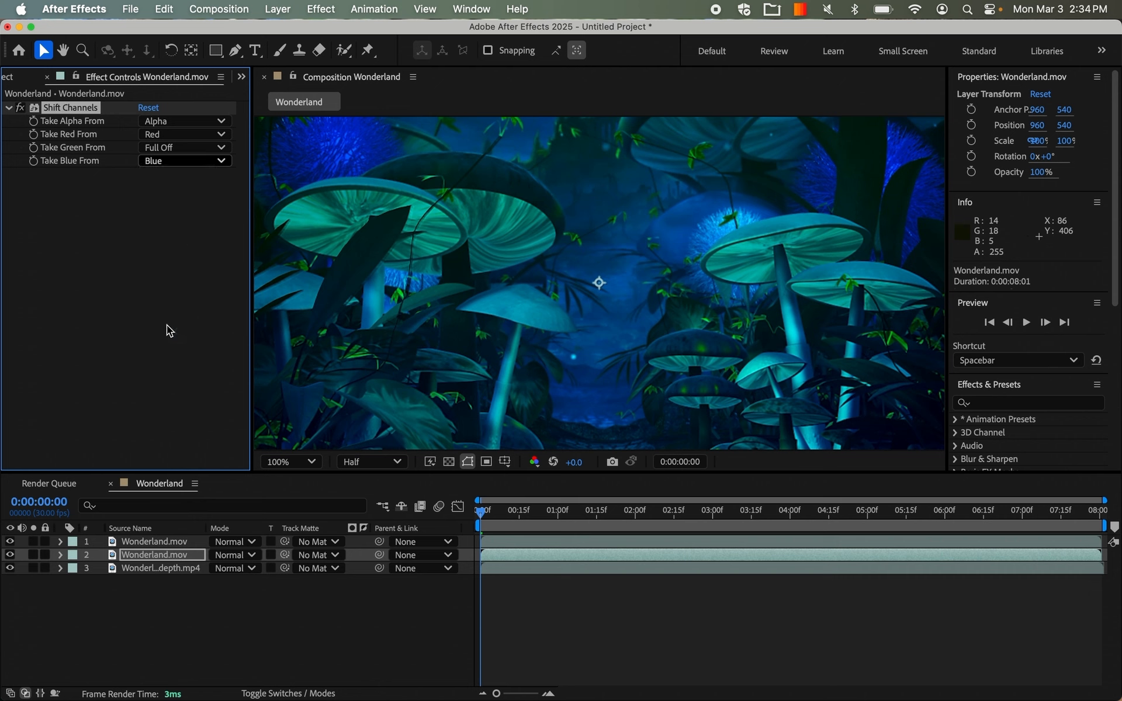
Set the top Wonderland.mov layer's blending mode to Screen.
left_click(173, 542)
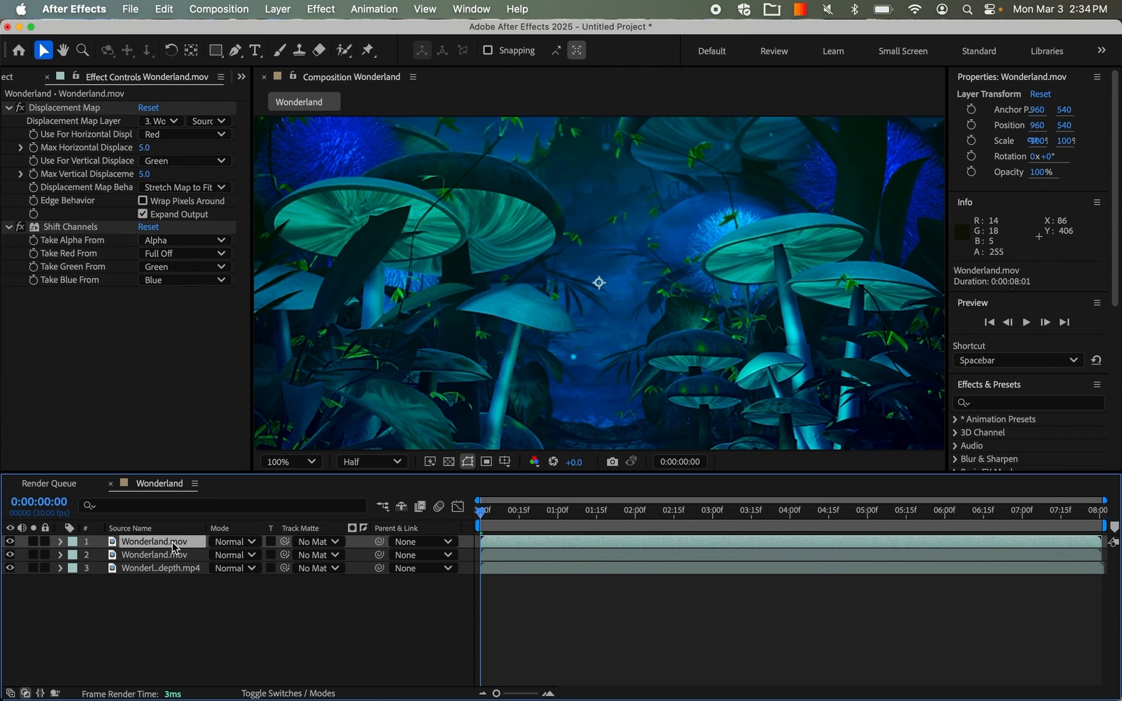
left_click(239, 542)
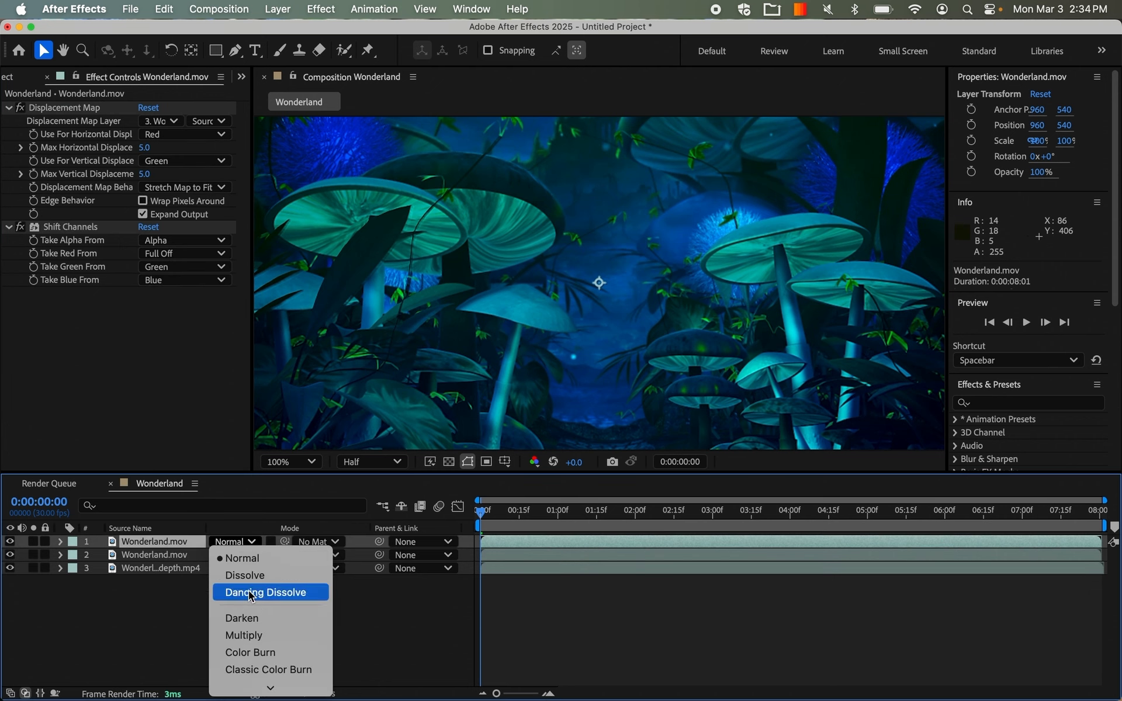
scroll(251, 590, "down", 5)
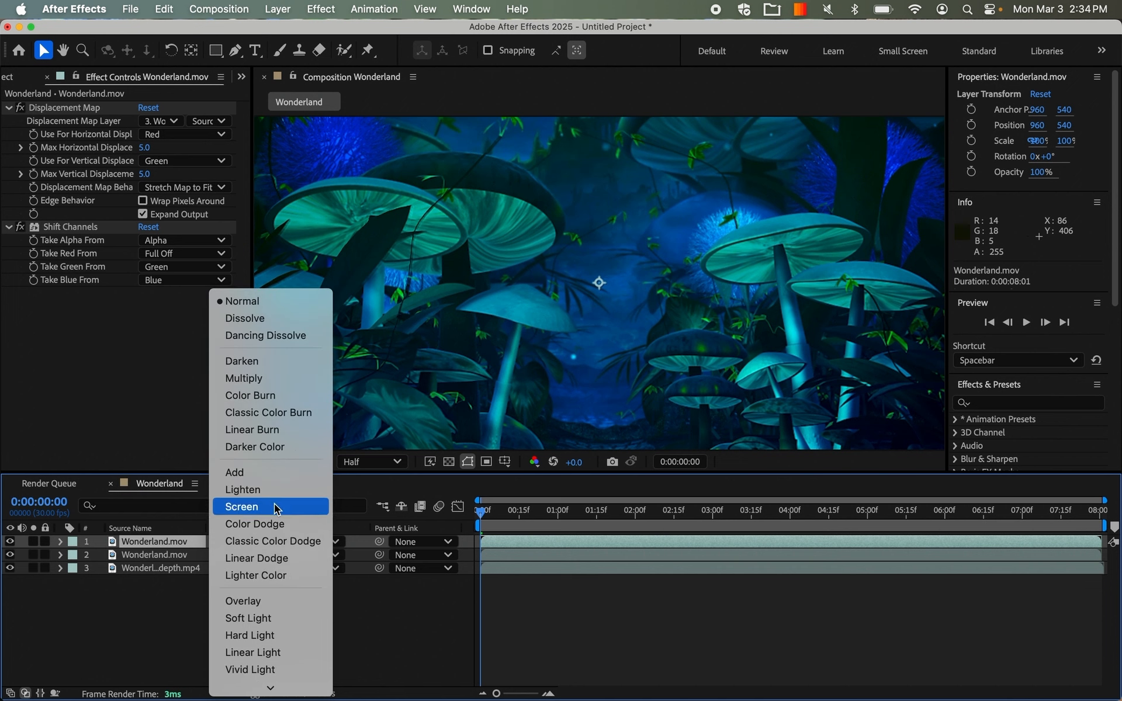
left_click(275, 506)
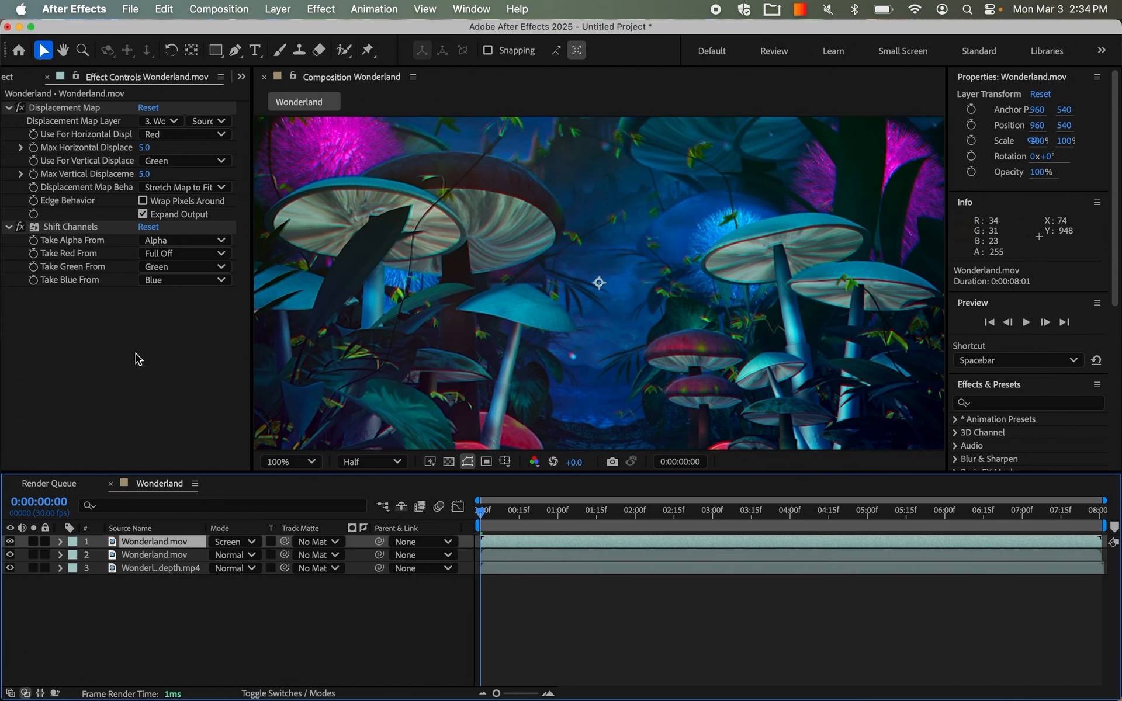
Set the top layer's Max Vertical Displacement to 0 and Max Horizontal Displacement to 23.
left_click(144, 174)
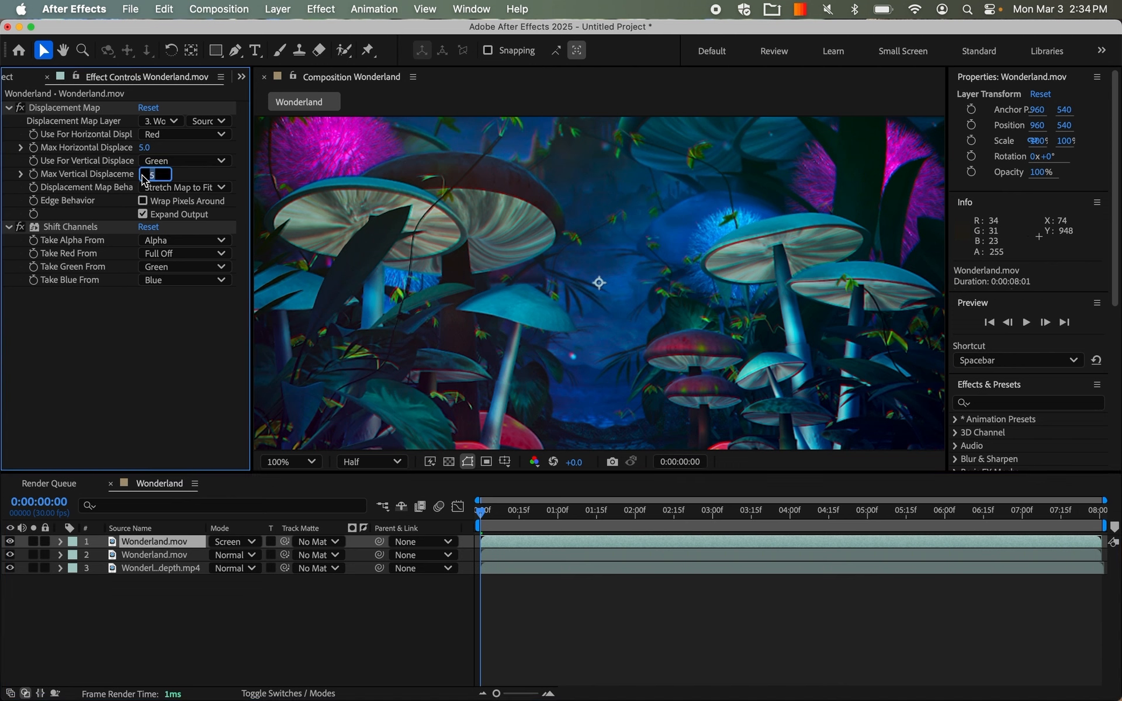
type("0")
key("Return")
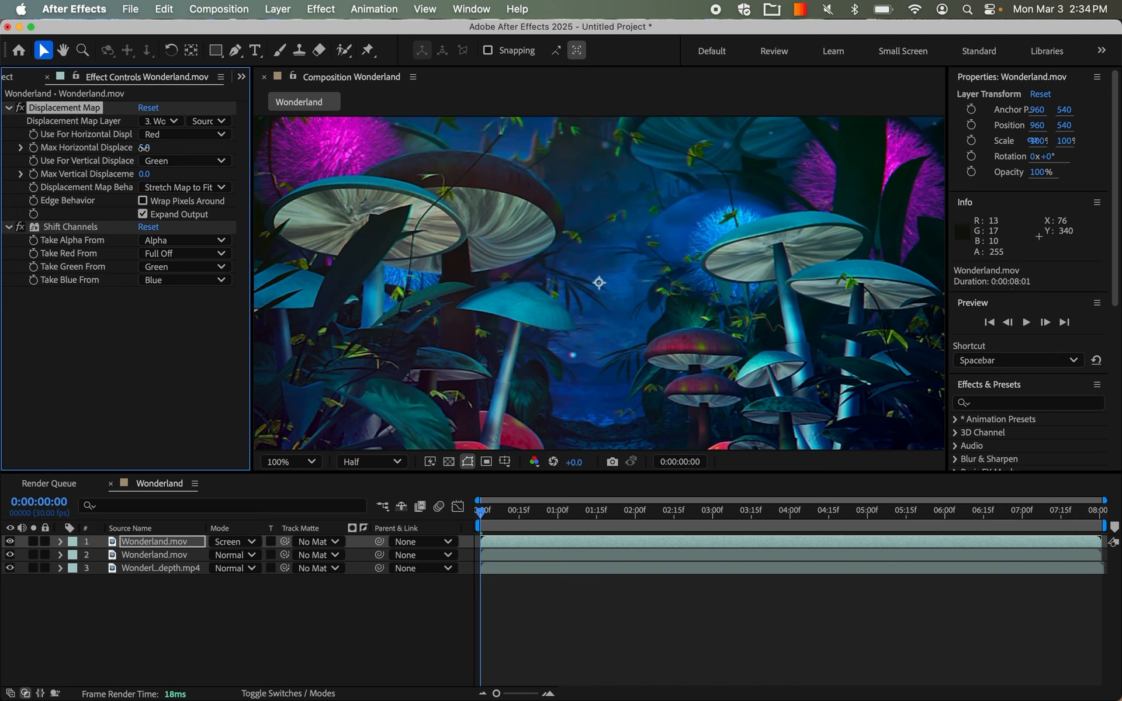
left_click_drag(149, 153, 156, 150)
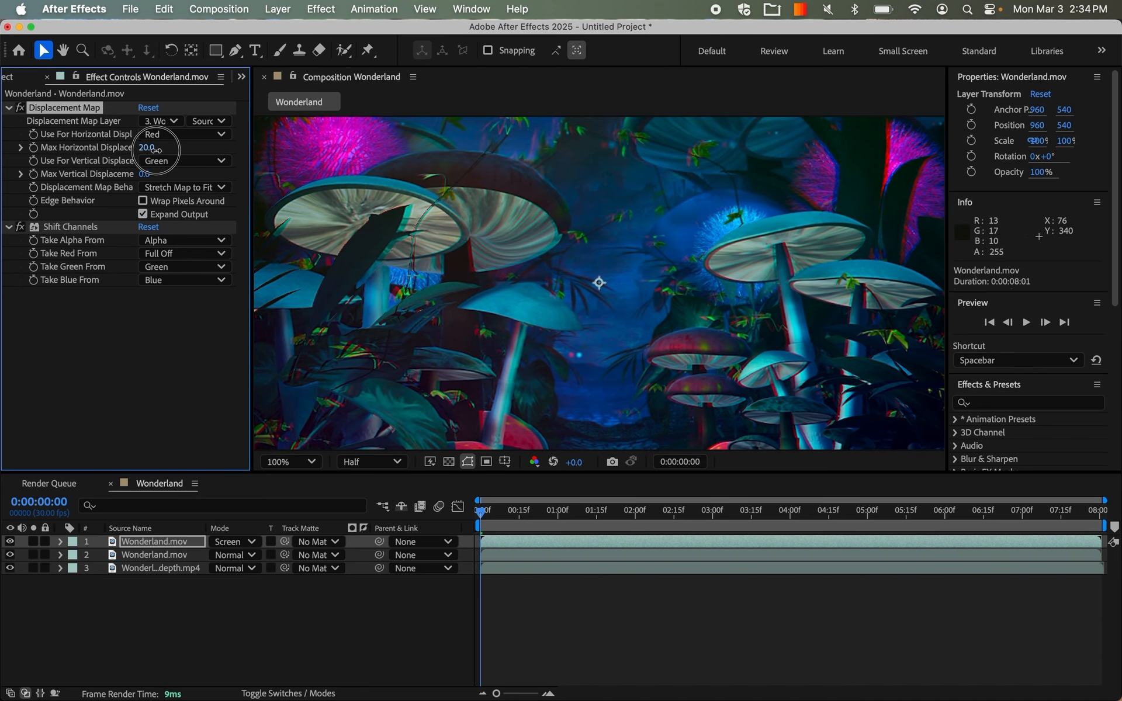
mouse_move(155, 149)
left_mouse_down()
mouse_move(144, 149)
mouse_move(159, 151)
left_mouse_up()
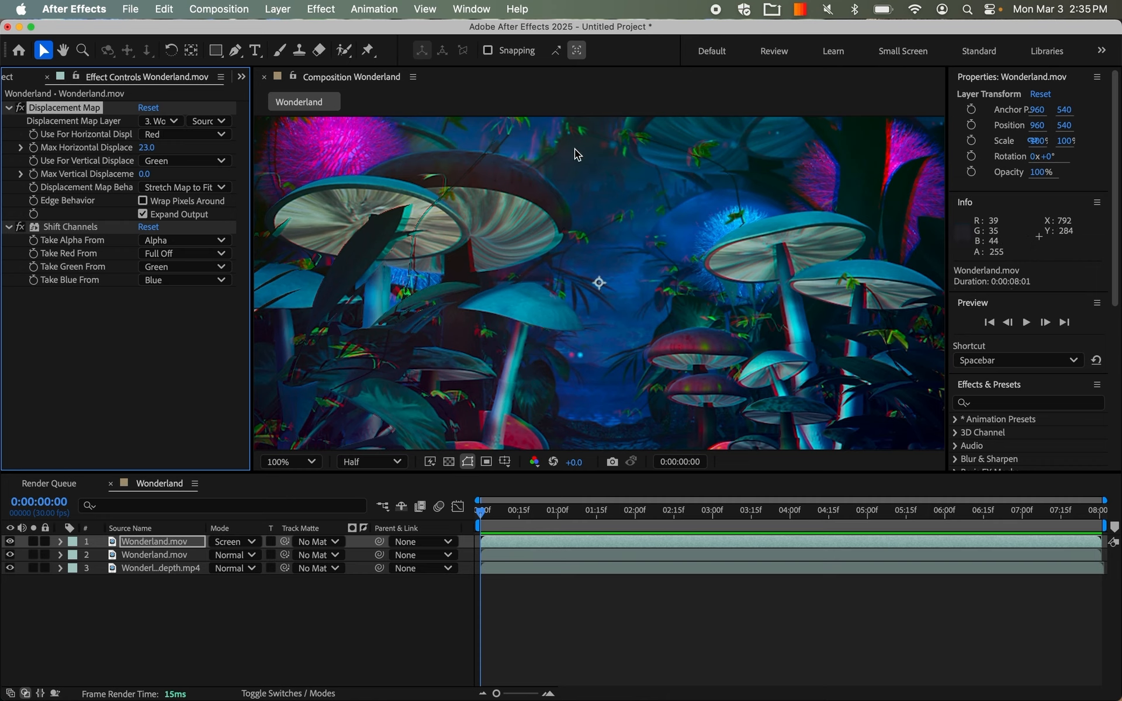
Apply the Black & White effect to the top Wonderland.mov layer and move it above the Displacement Map effect.
left_click(999, 404)
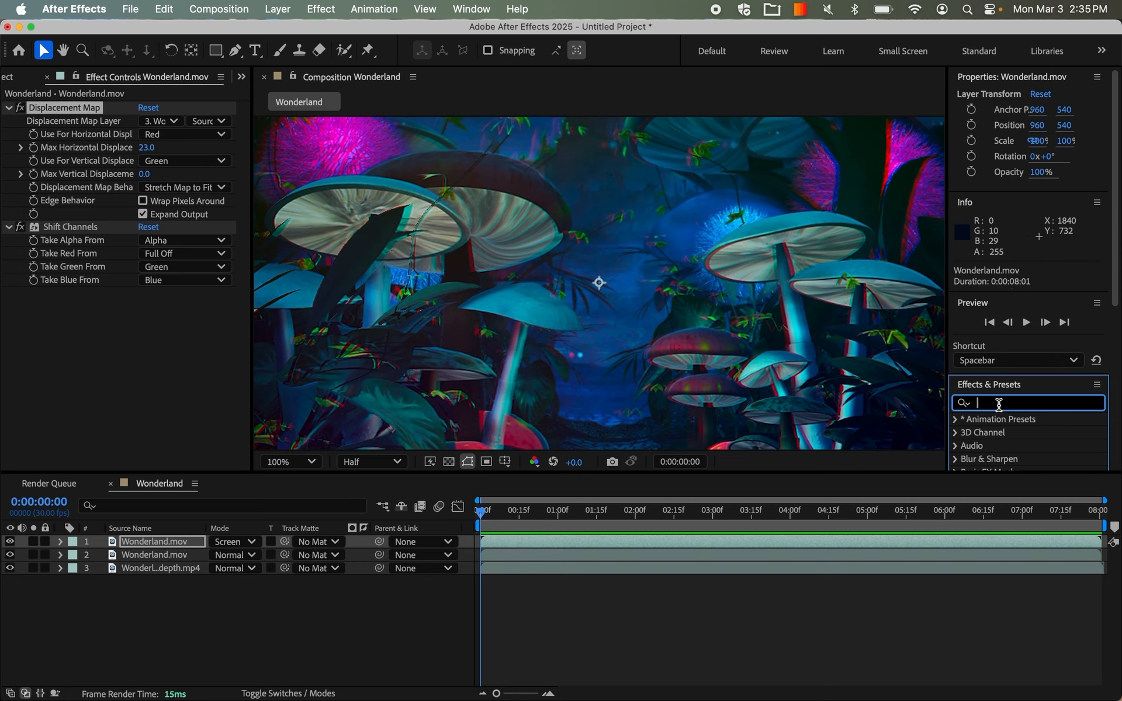
type("black")
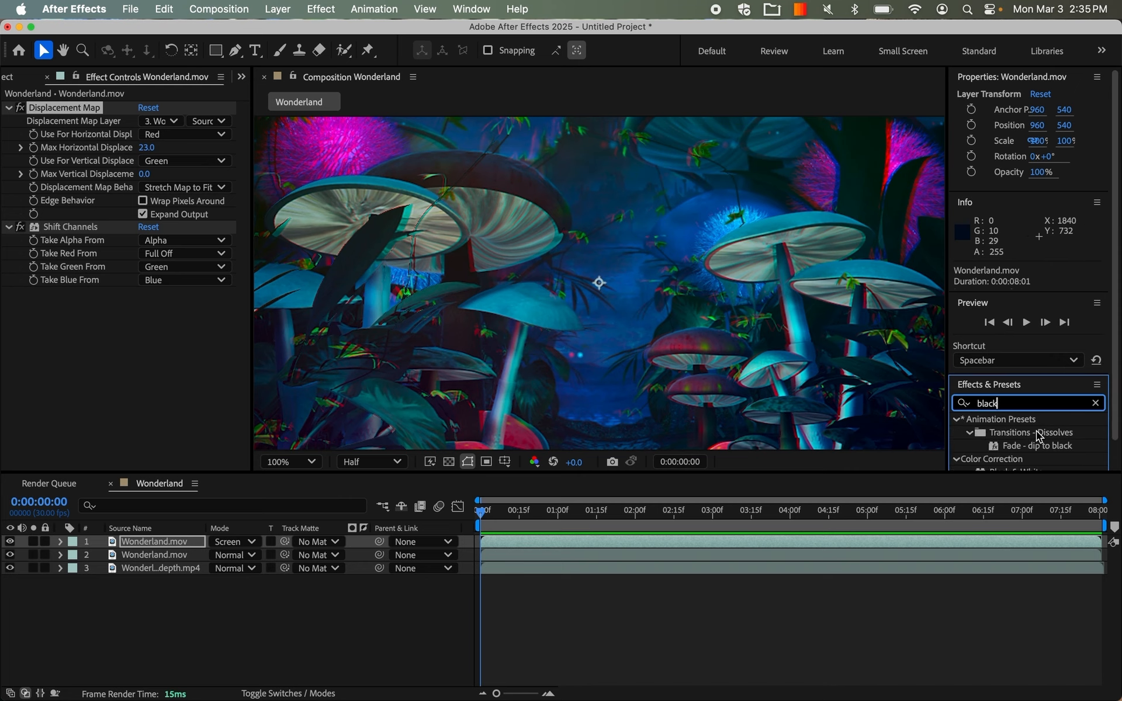
scroll(1036, 431, "down", 1)
double_click(1013, 443)
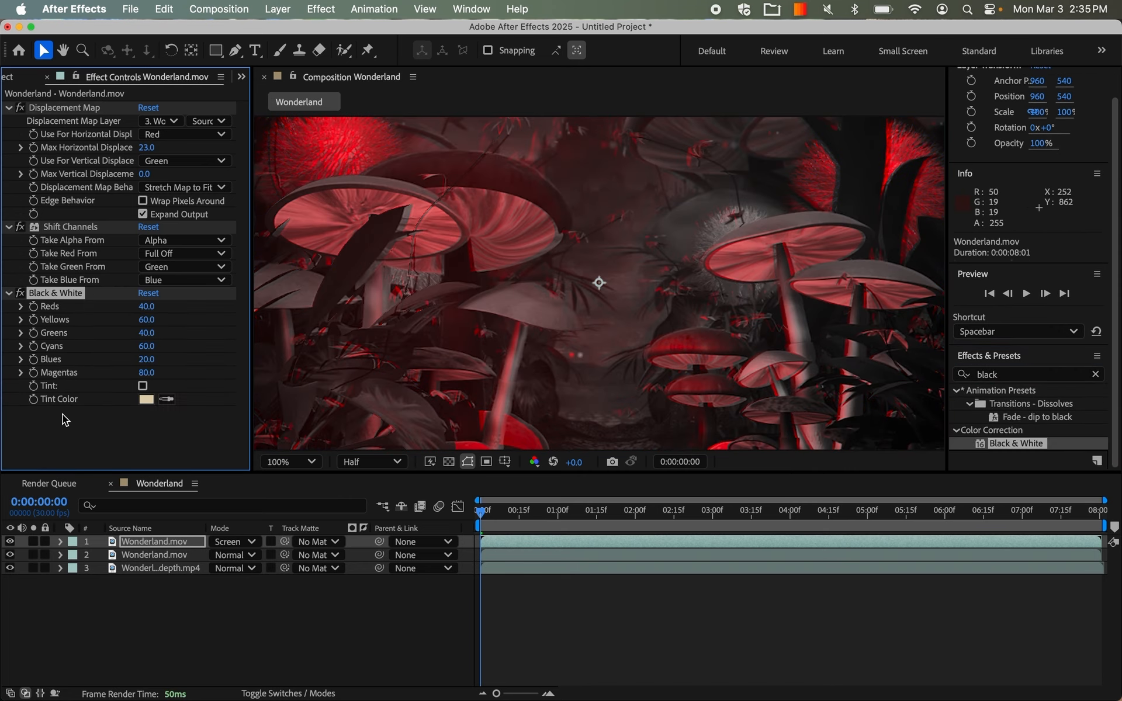
left_click_drag(60, 287, 67, 103)
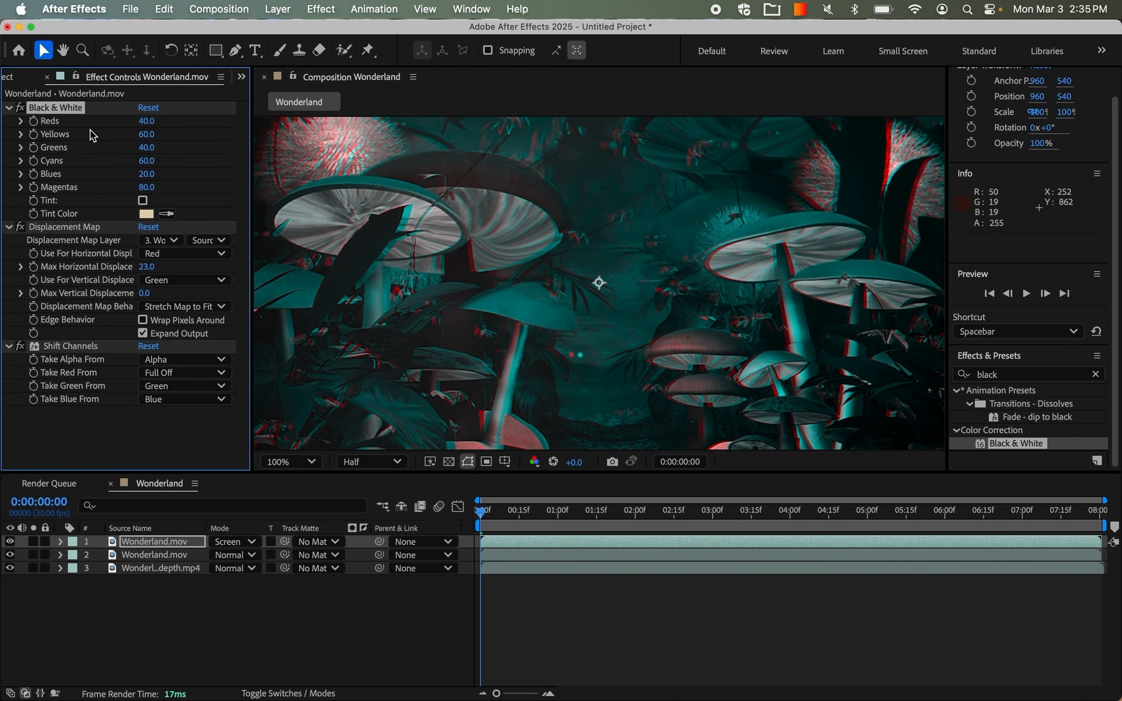
Paste the Black & White effect onto the lower Wonderland.mov layer and move it above Shift Channels.
left_click(150, 555)
key("super+v")
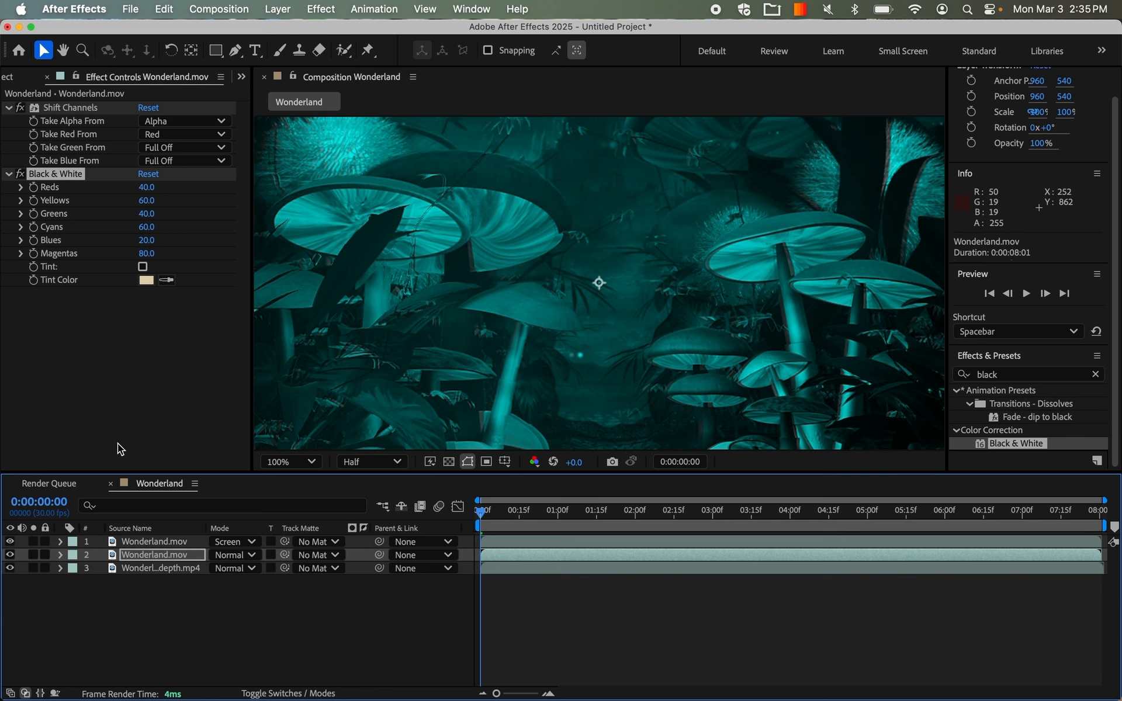
left_click_drag(56, 174, 58, 107)
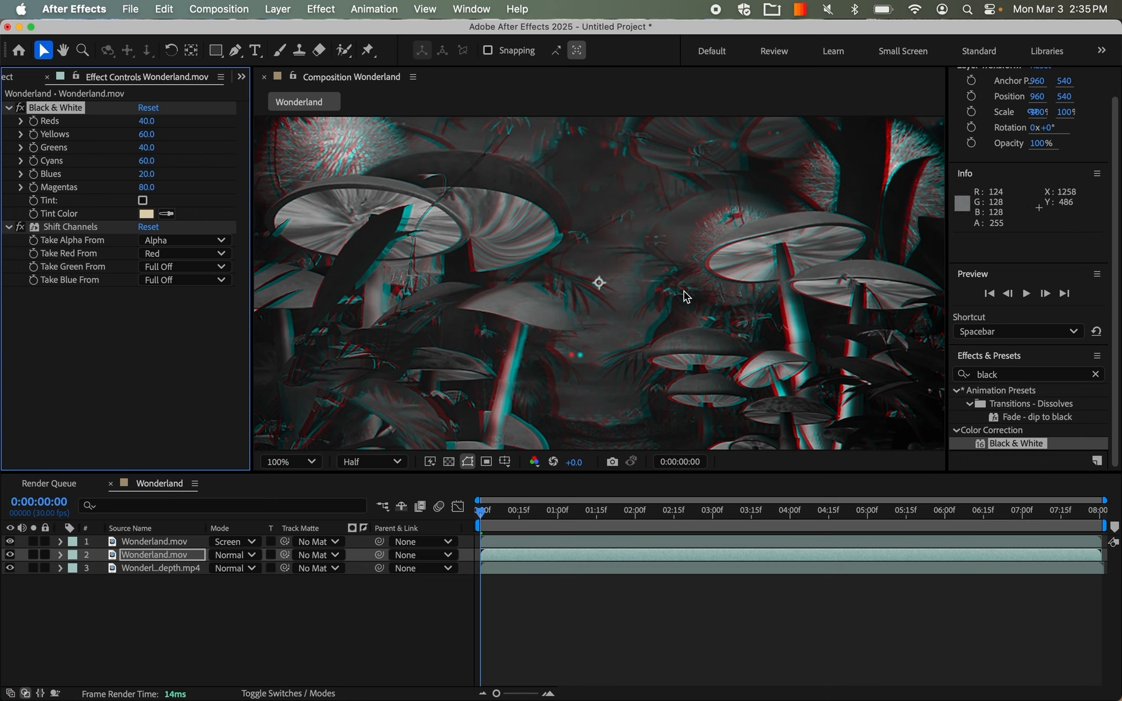
left_click(156, 542)
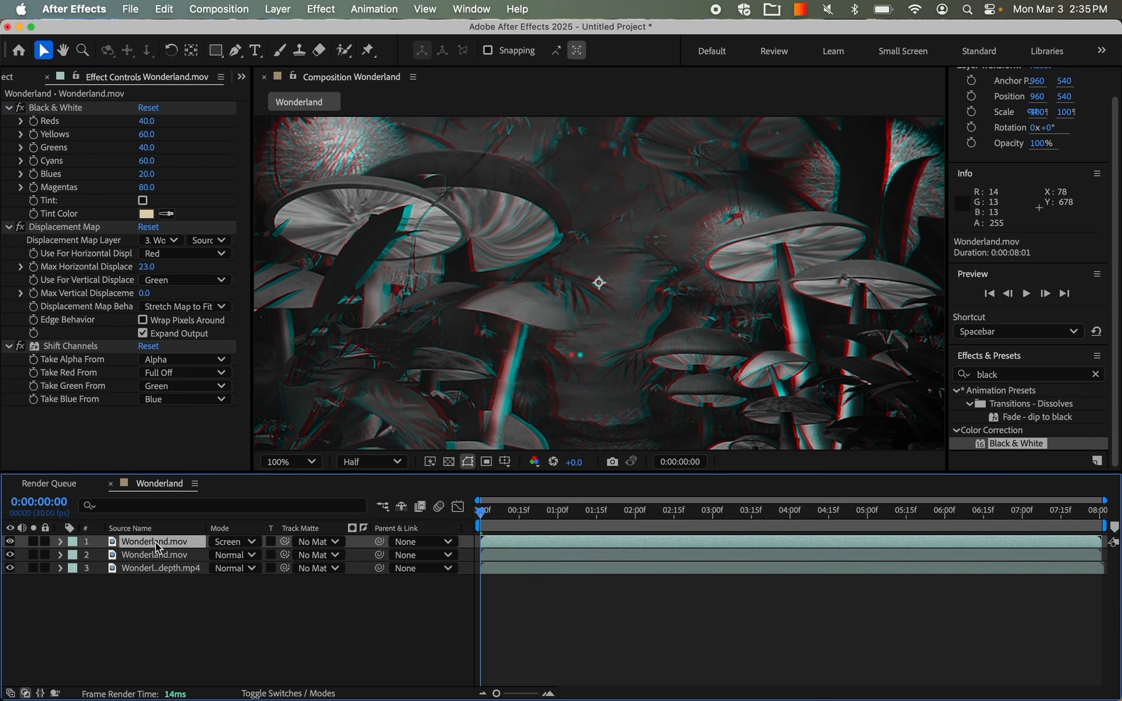